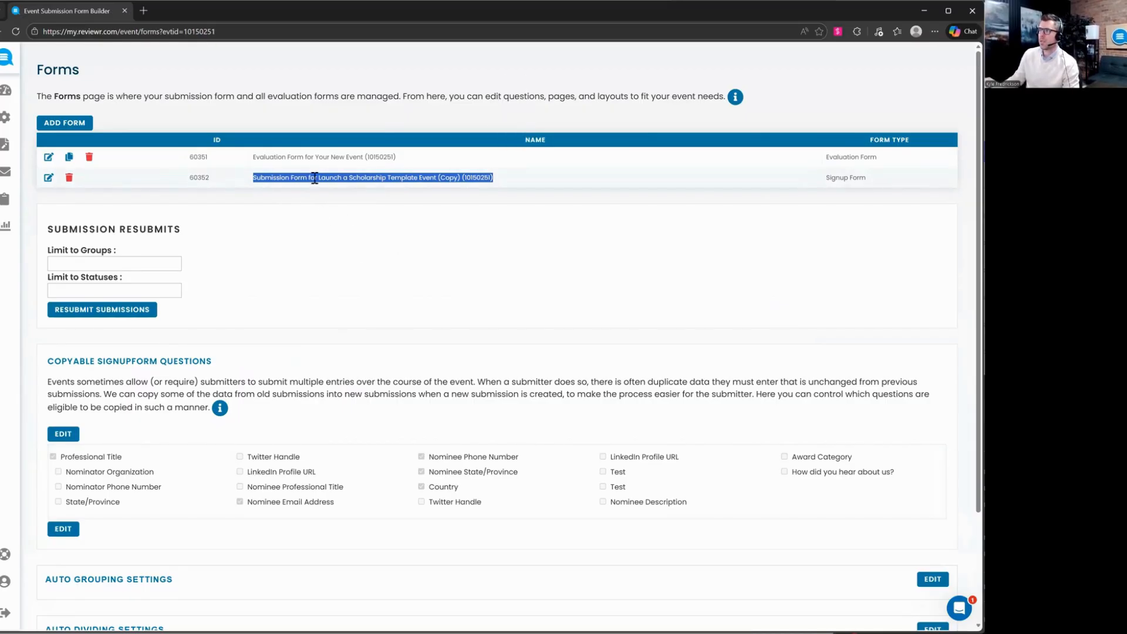
Open the scholarship submission form for editing and look through its Academic Information, Activities & Achievements and Essay Questions pages.
click(49, 178)
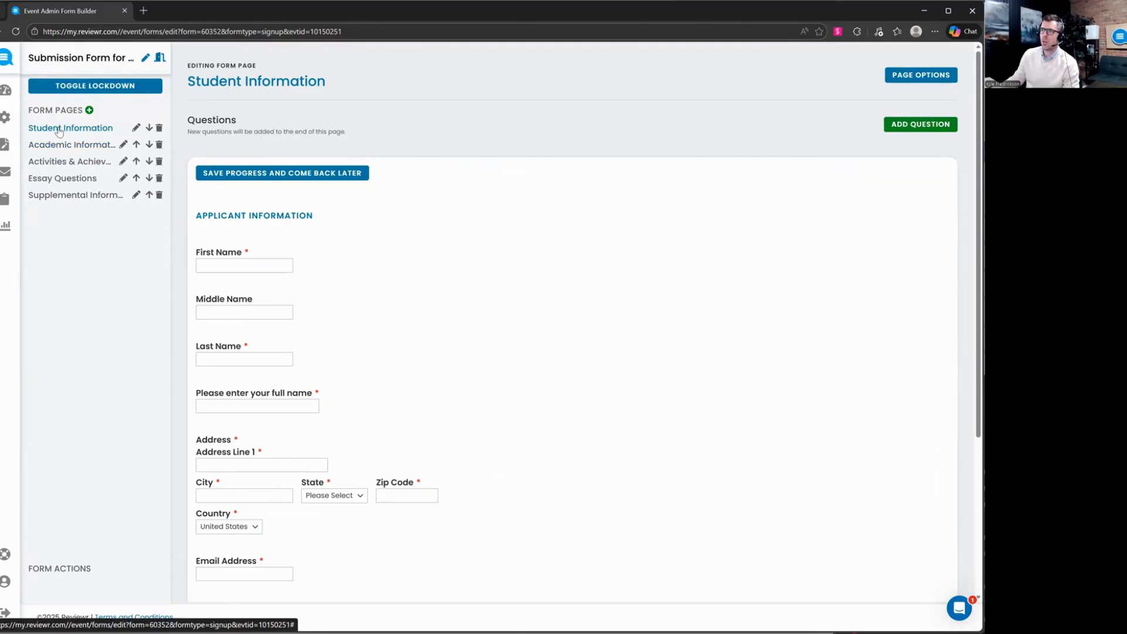
click(71, 146)
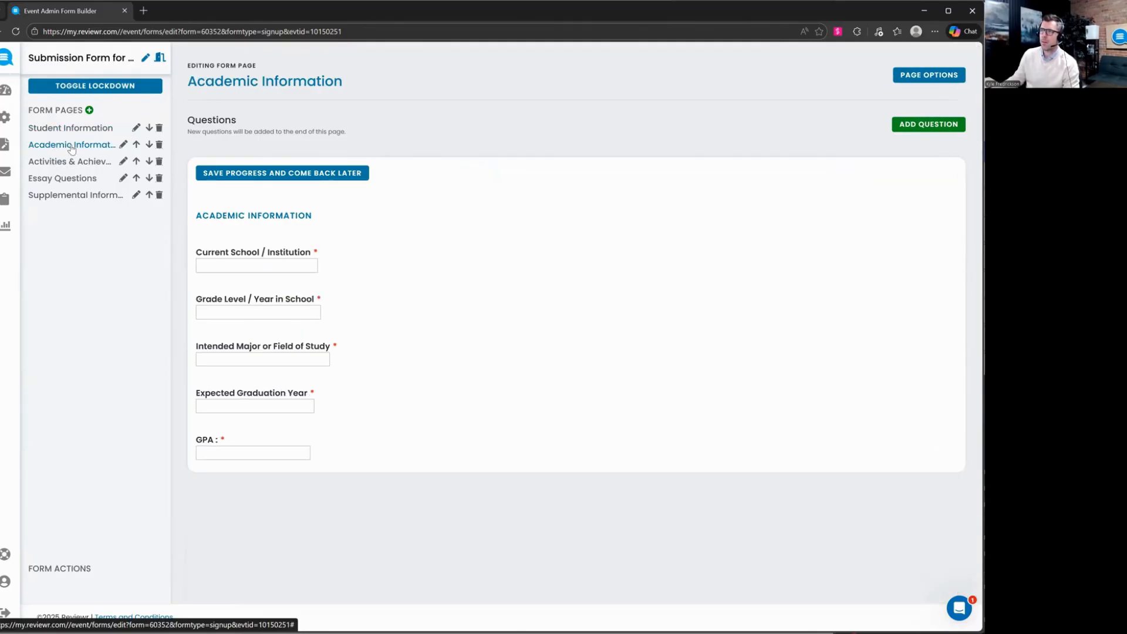
click(82, 167)
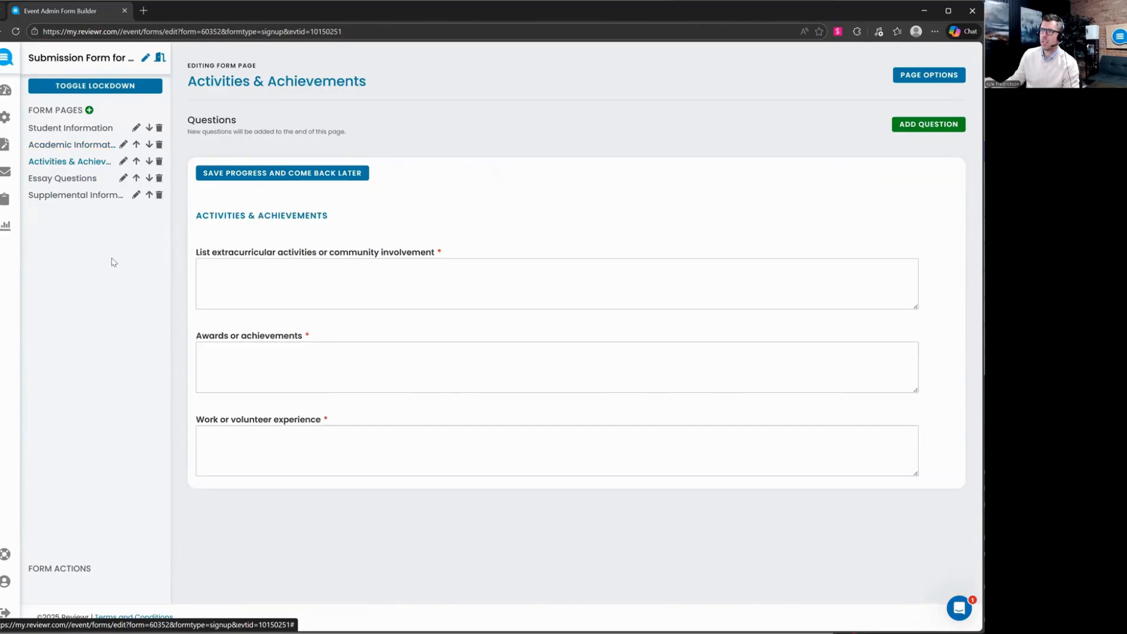
click(69, 179)
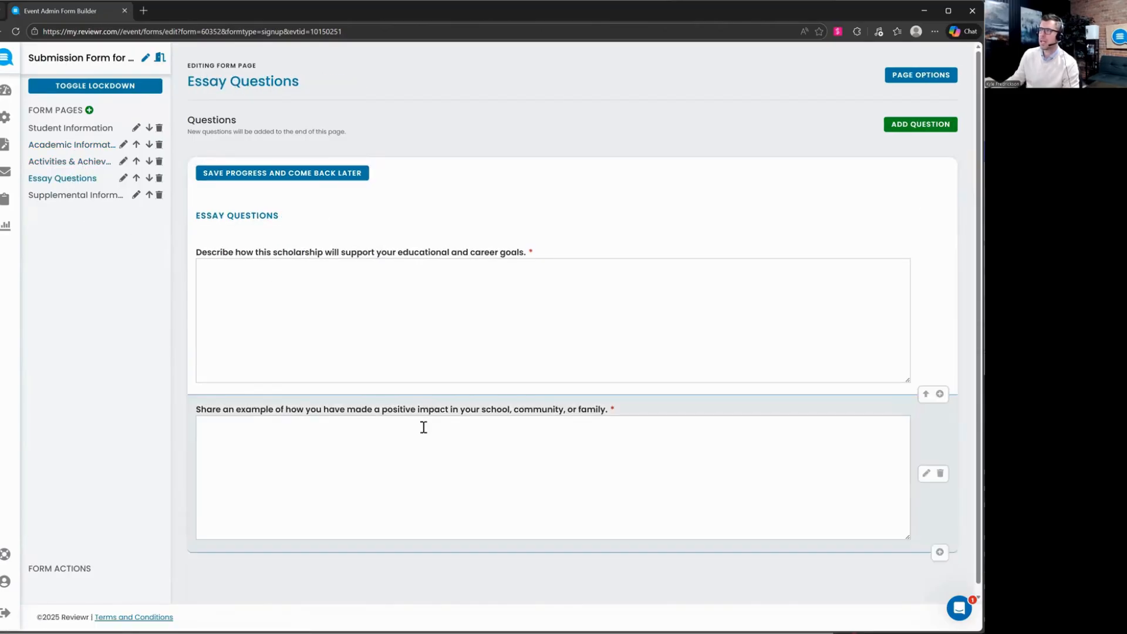
click(58, 164)
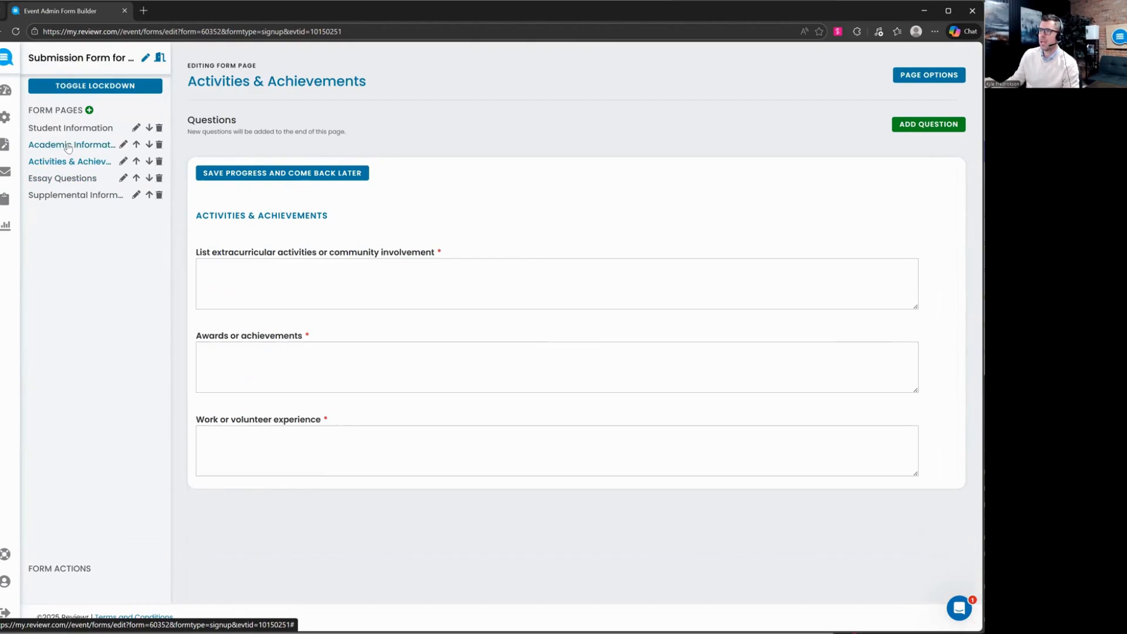
click(69, 146)
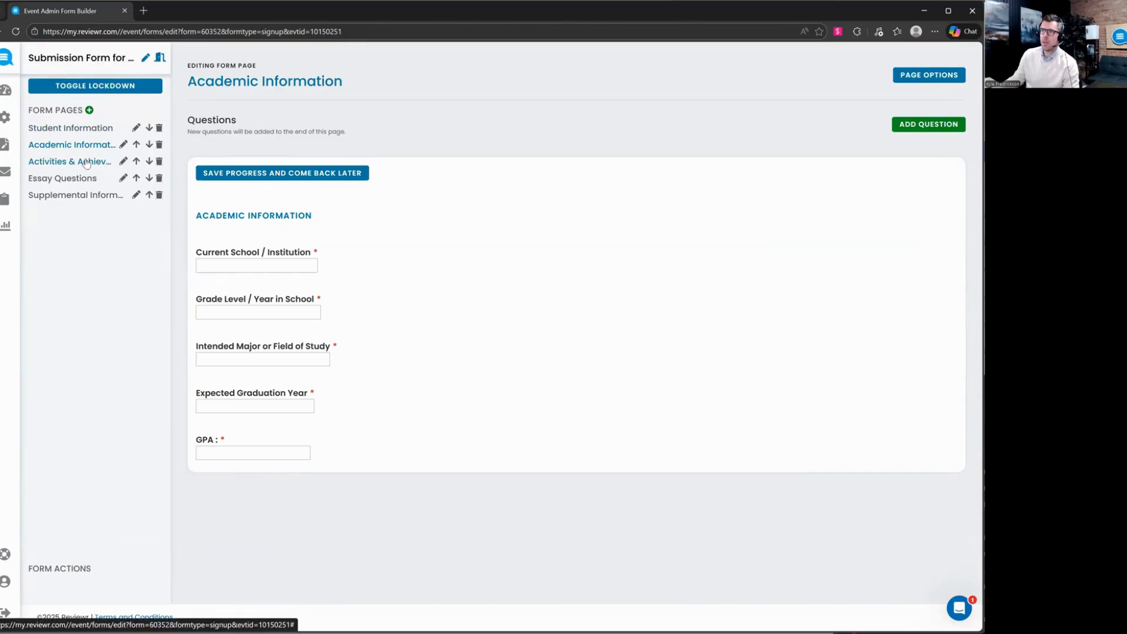
Check the Student Information page's options without saving, and add a new page to the form, leaving it unnamed.
click(137, 128)
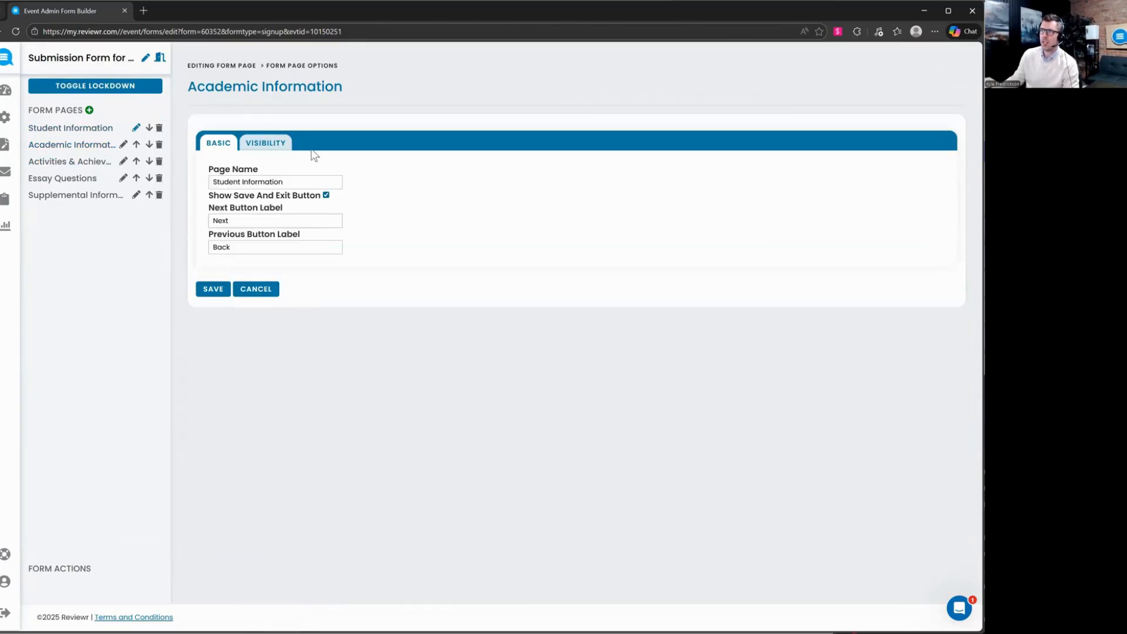
click(269, 292)
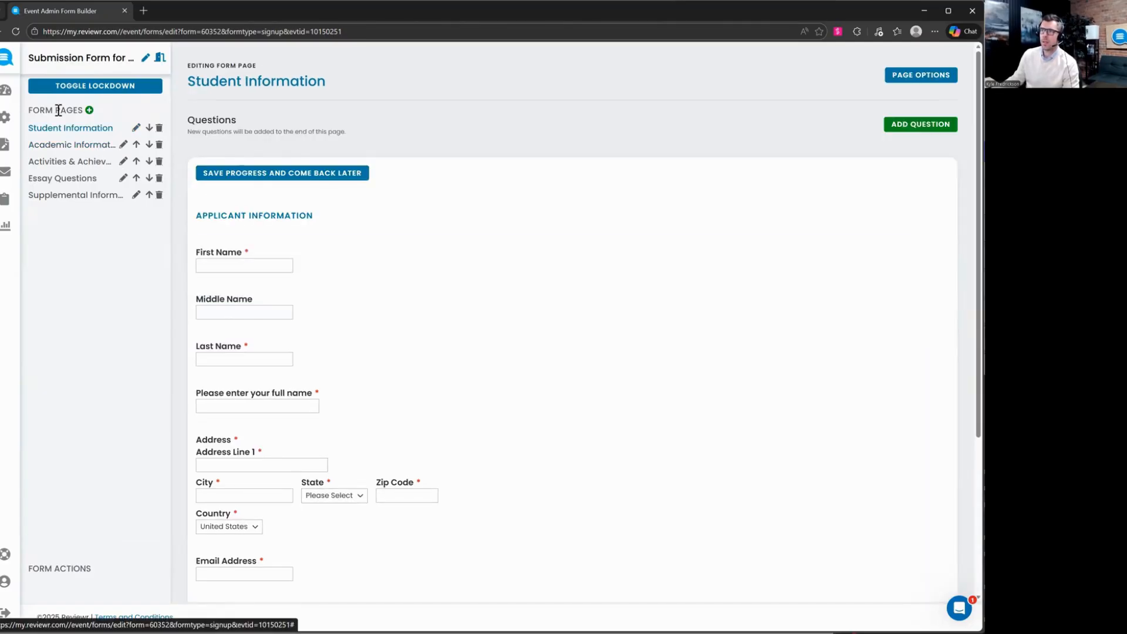
click(89, 111)
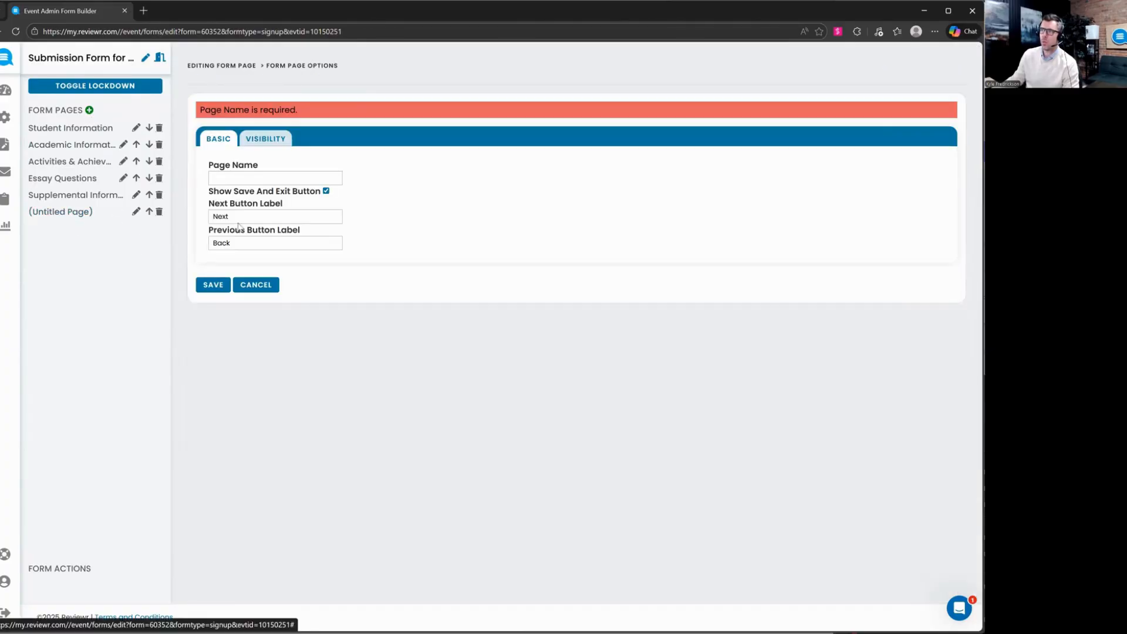
click(256, 284)
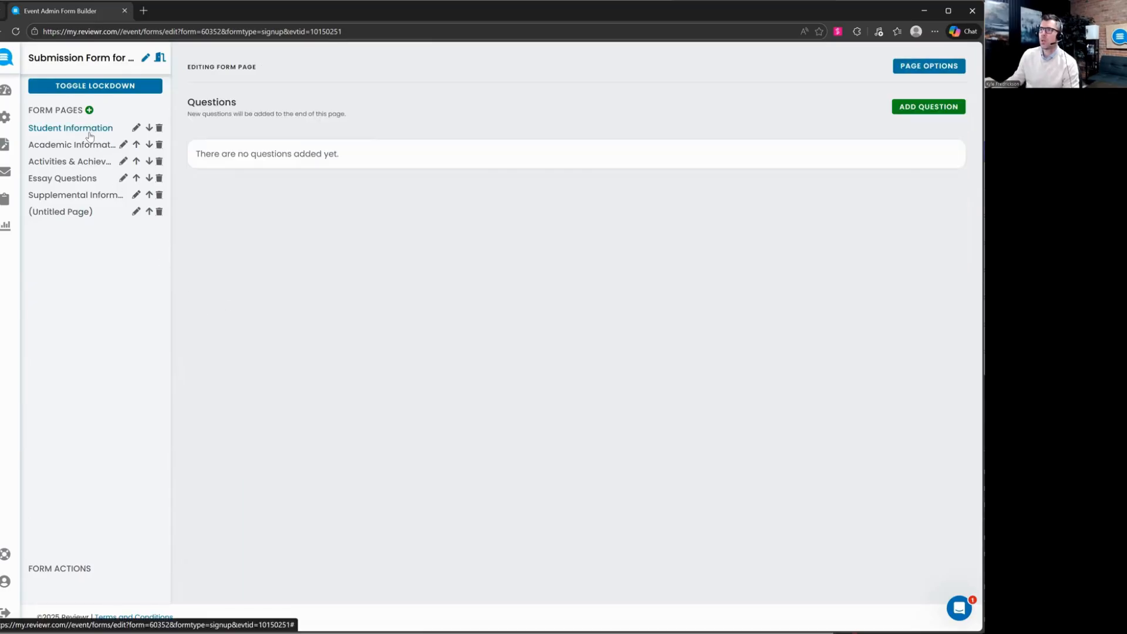
Open the Student Information page and review its applicant questions from the name fields down to age.
click(90, 129)
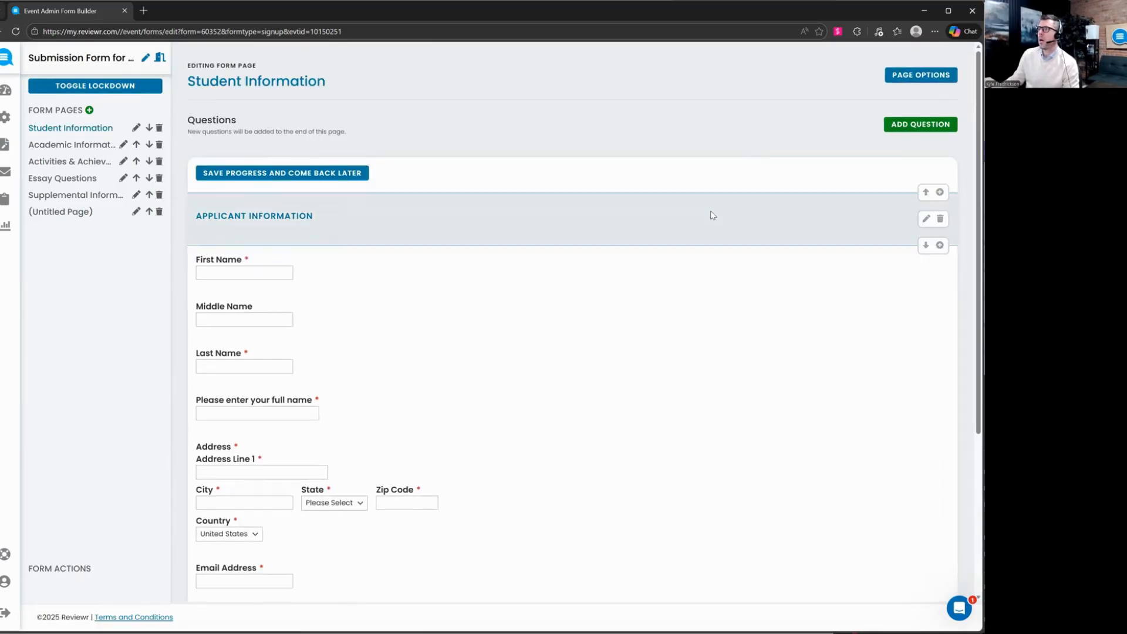
scroll(711, 214, down, 1)
scroll(403, 182, up, 1)
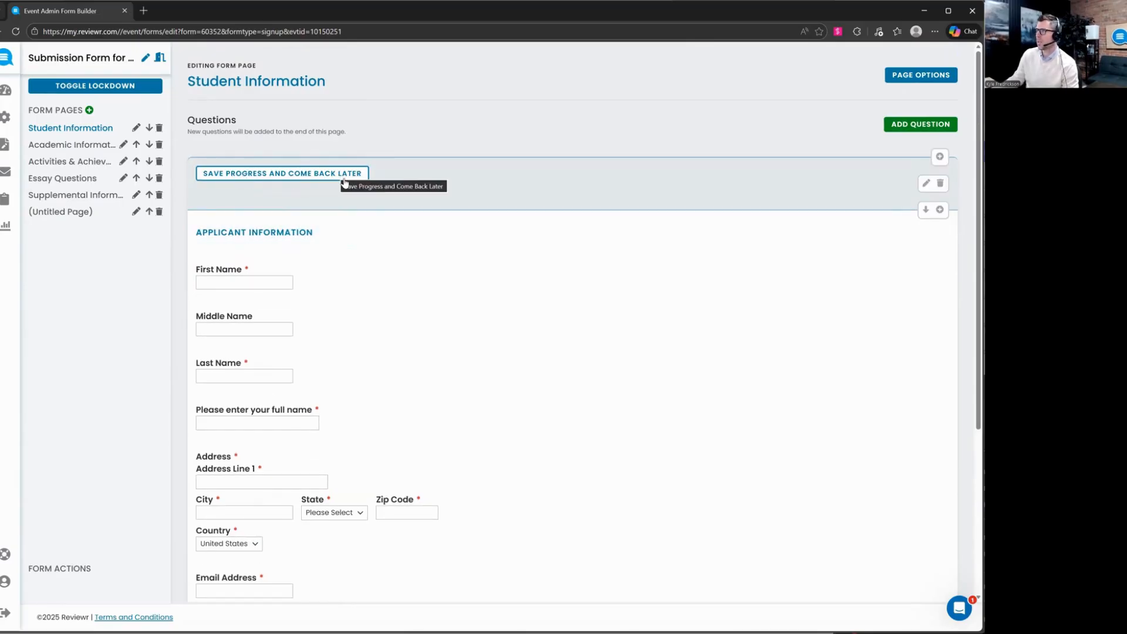
scroll(499, 293, down, 1)
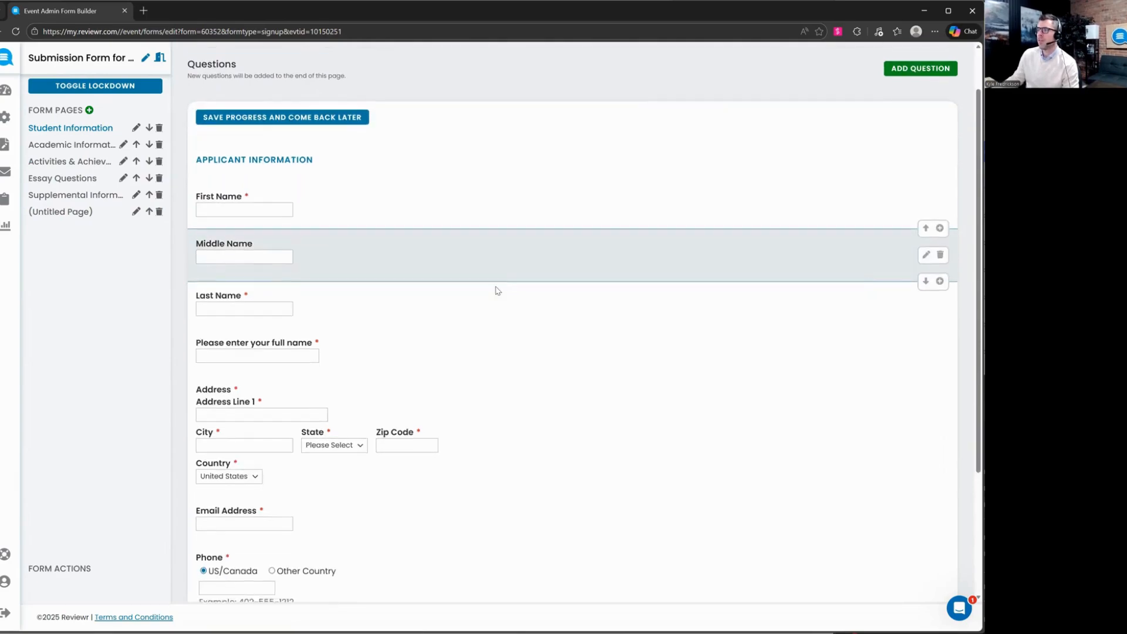
scroll(497, 290, down, 3)
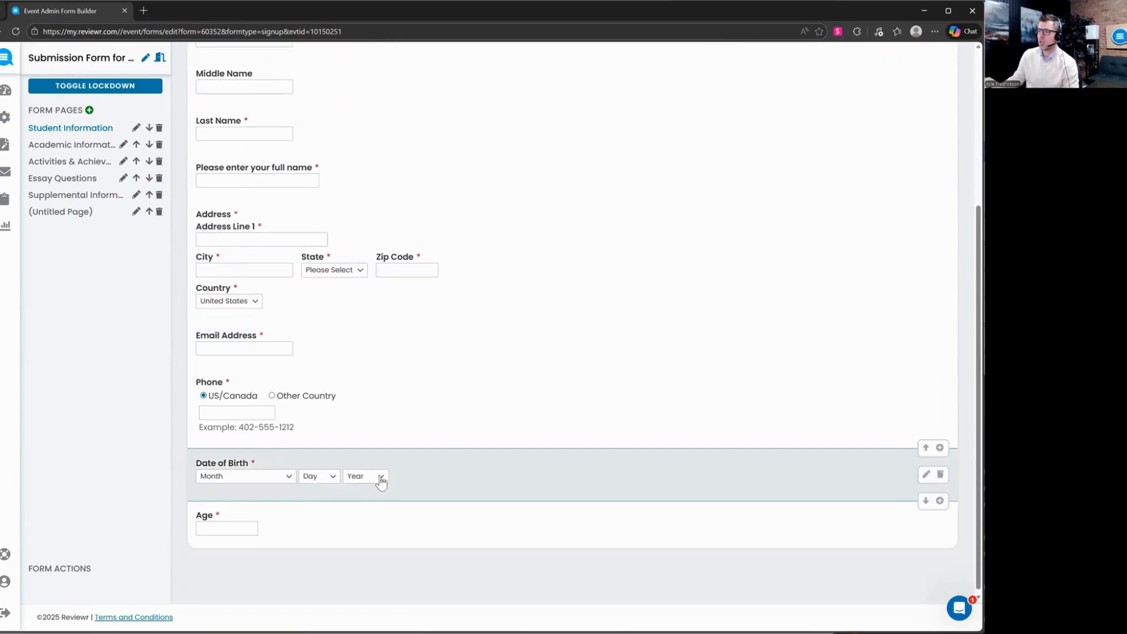
scroll(382, 473, up, 4)
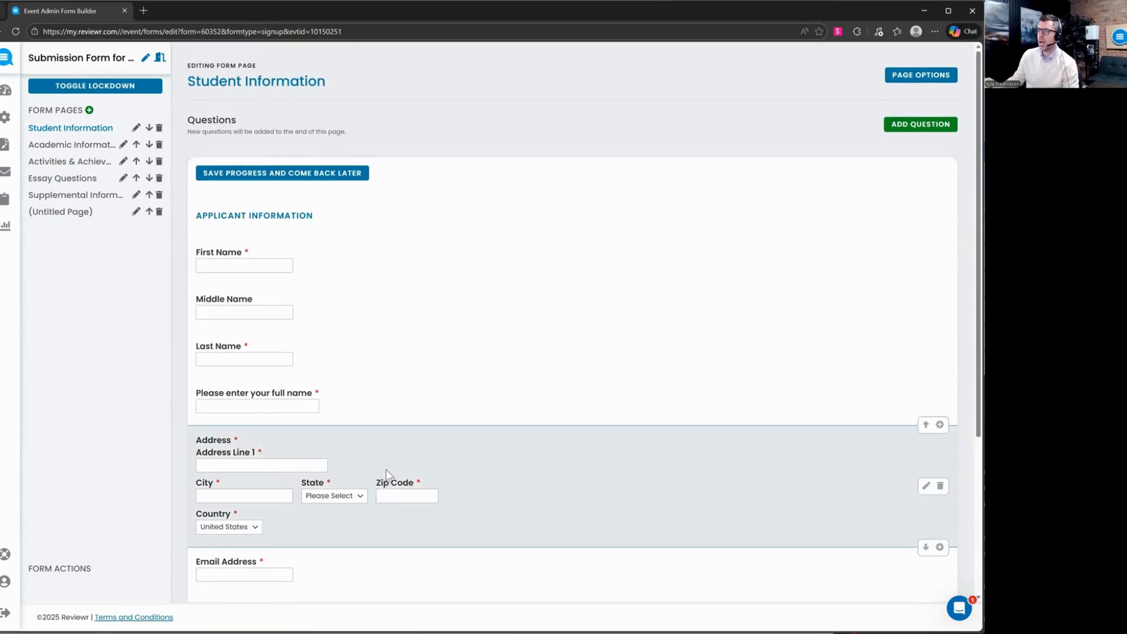
Try relabelling the Last Name question as "Surname" while keeping it required, and discard the edit.
scroll(387, 474, down, 2)
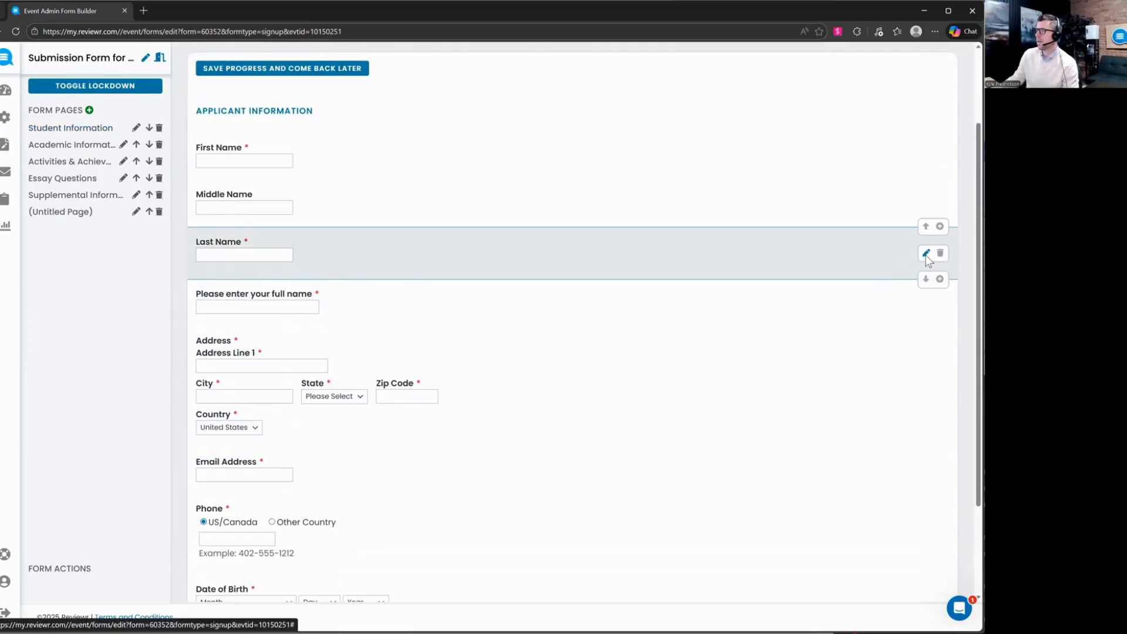
click(926, 254)
triple_click(286, 210)
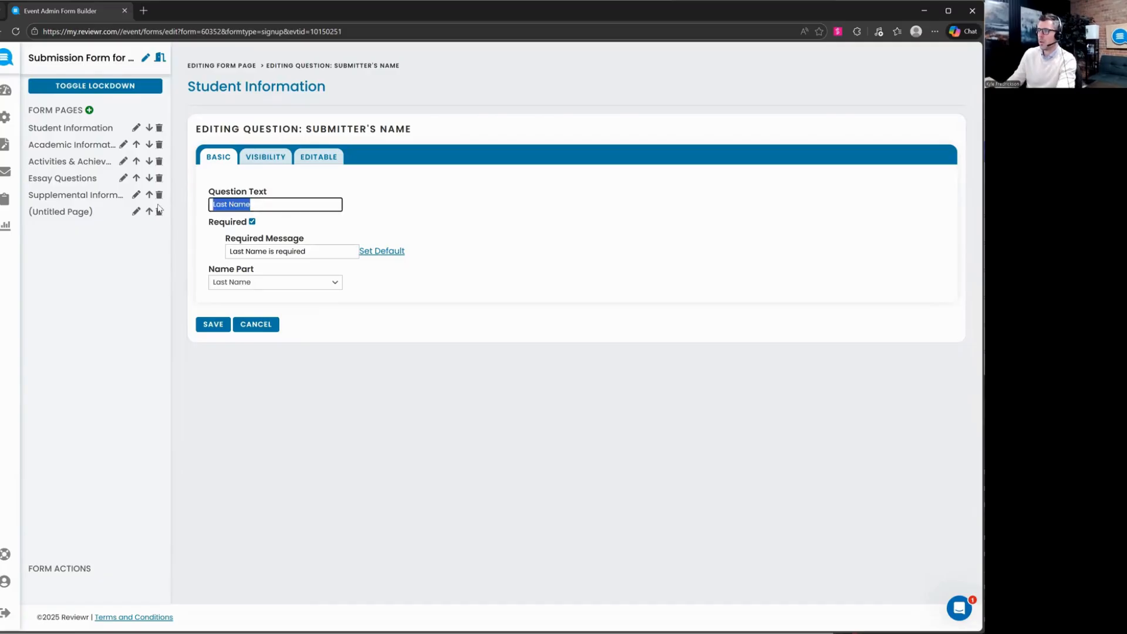
text(Surname)
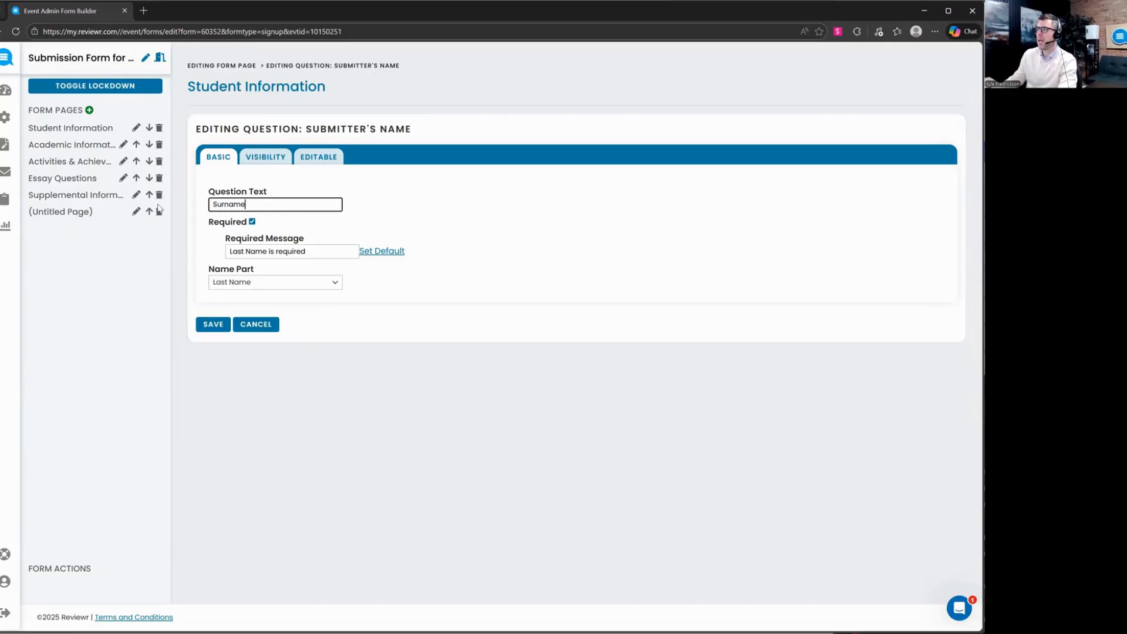
click(252, 222)
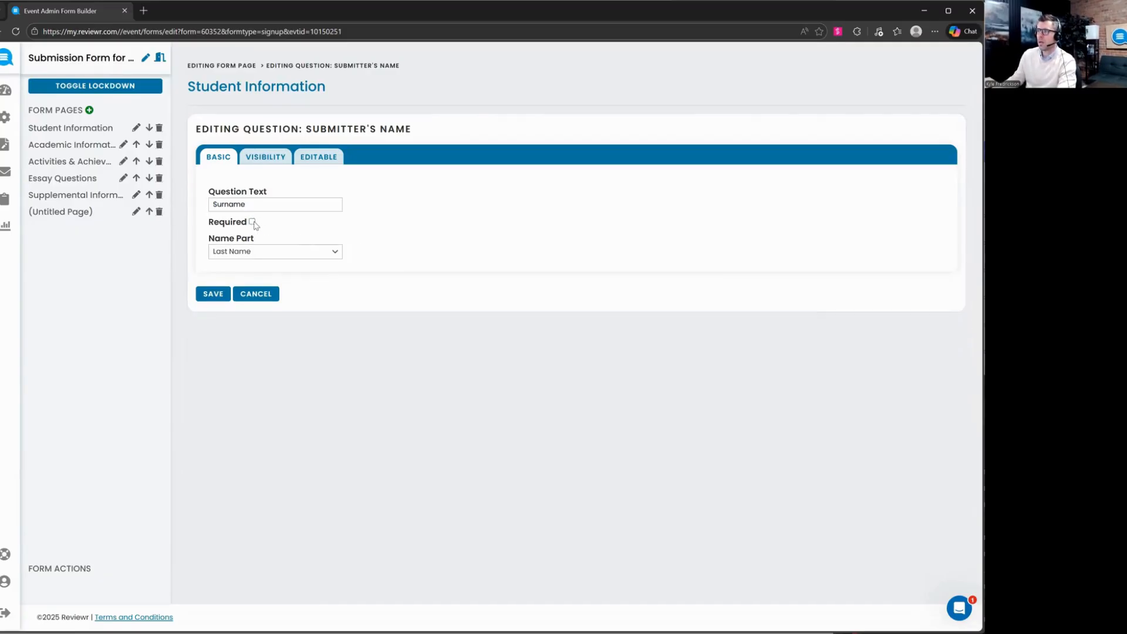
click(253, 223)
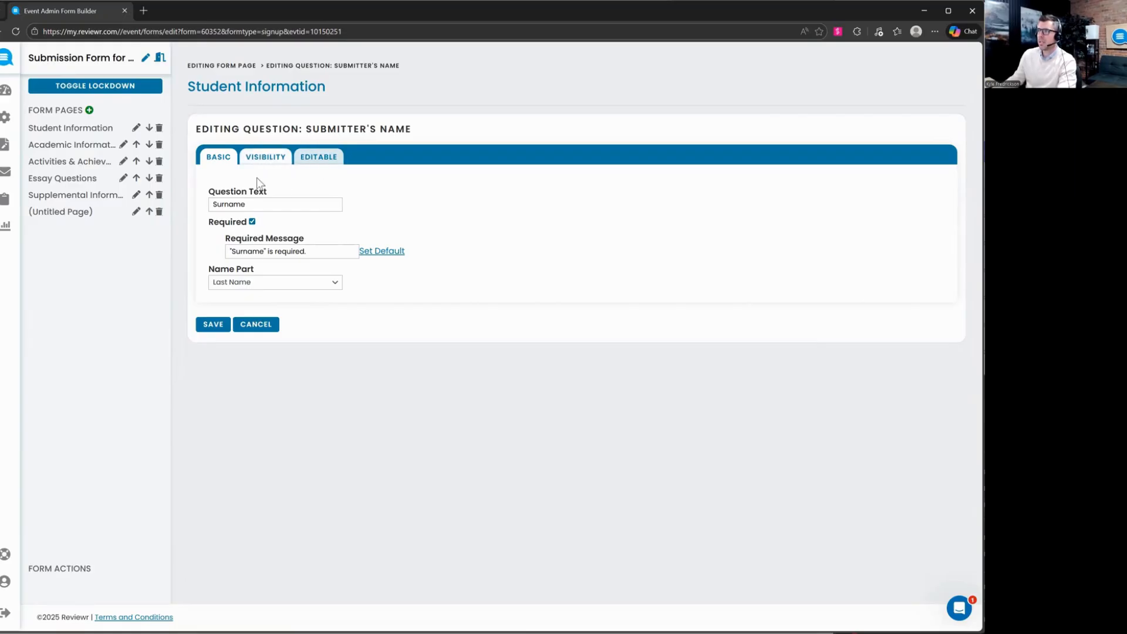
click(269, 324)
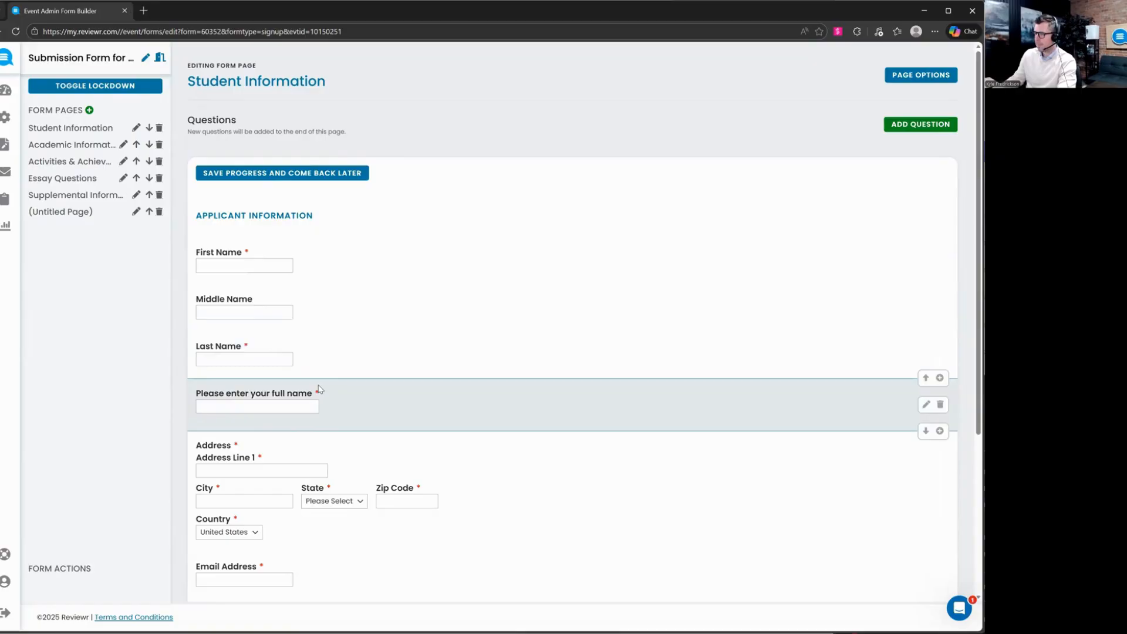
Reorder the name questions so Last Name comes before Middle Name and Middle Name follows the full-name question.
scroll(328, 373, down, 2)
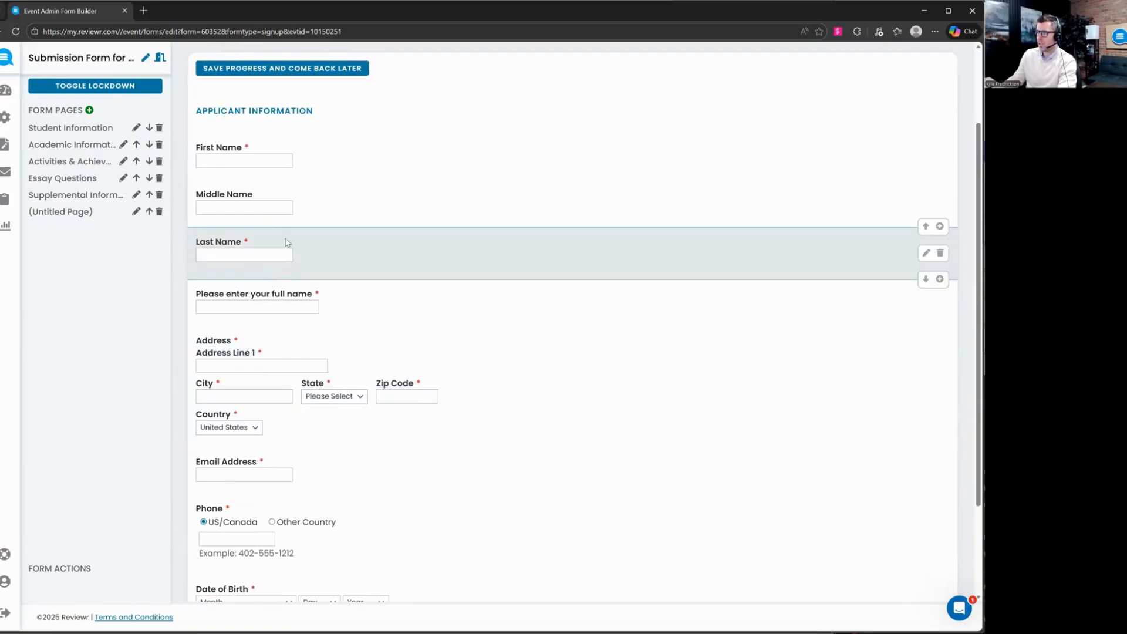
click(927, 227)
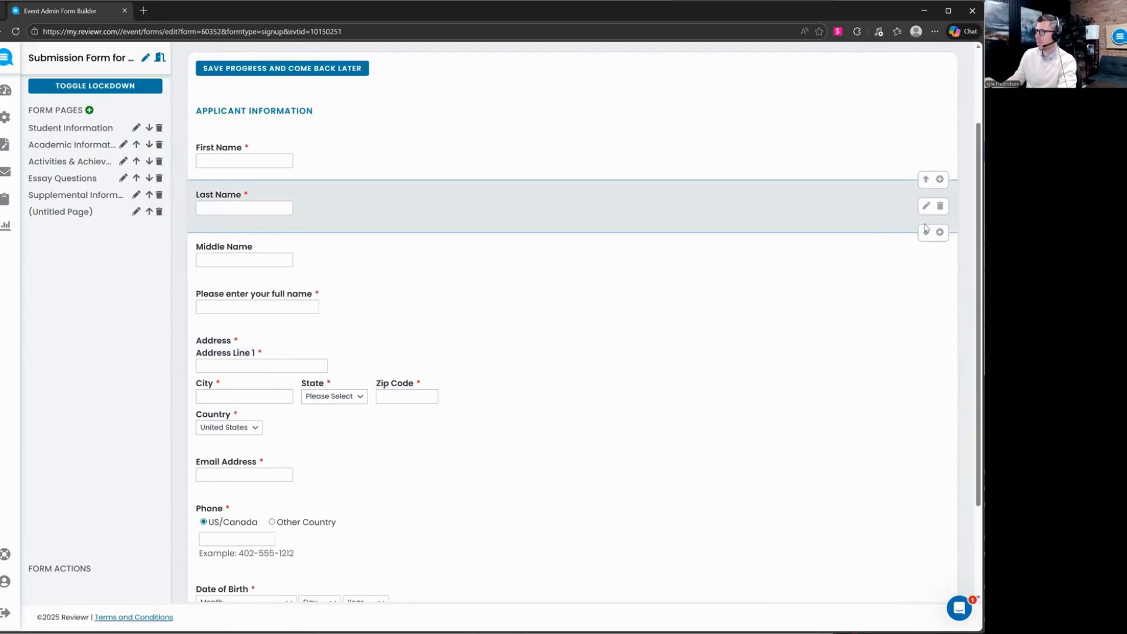
click(926, 279)
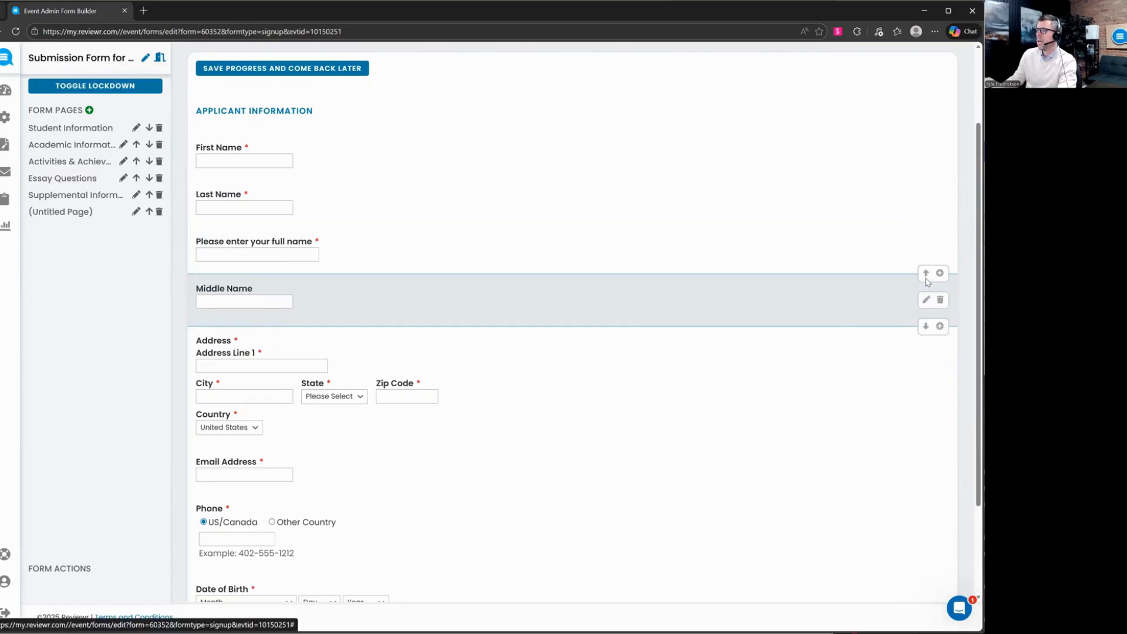
Start a Dropdown question at the end of the Student Information page, previewing the CheckBoxes type before choosing Dropdown.
scroll(623, 279, up, 2)
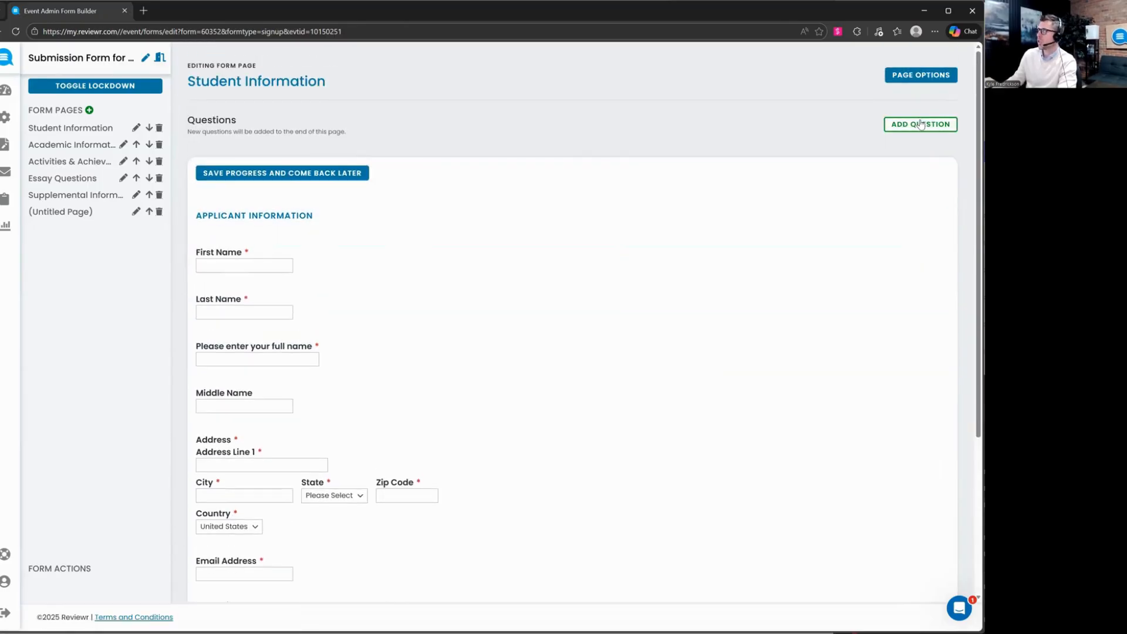
scroll(698, 352, down, 4)
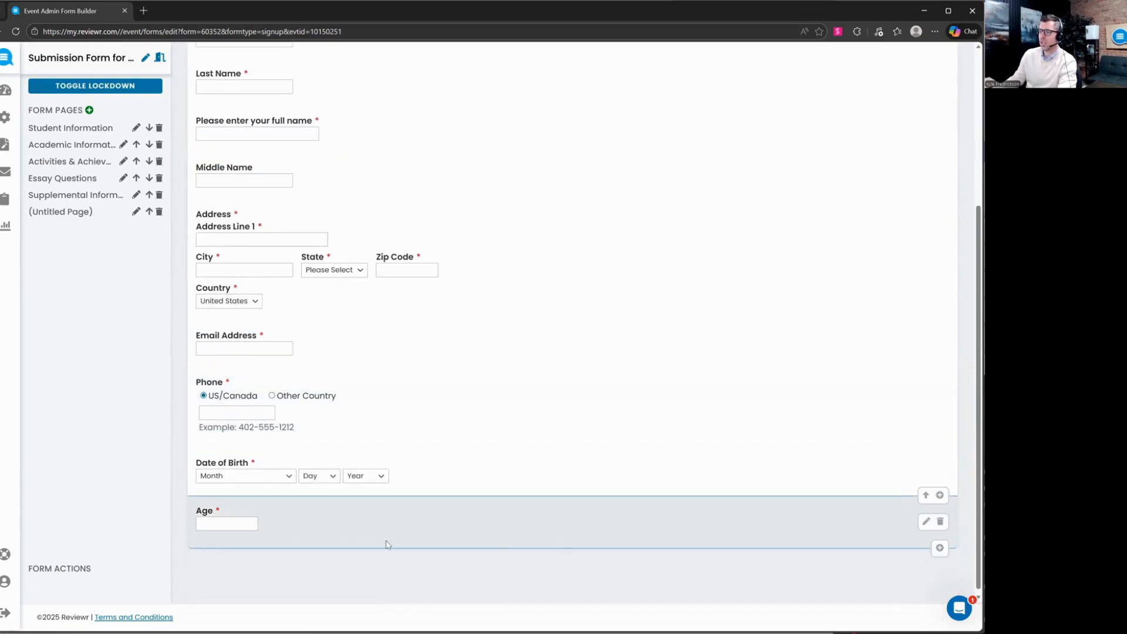
scroll(317, 535, up, 4)
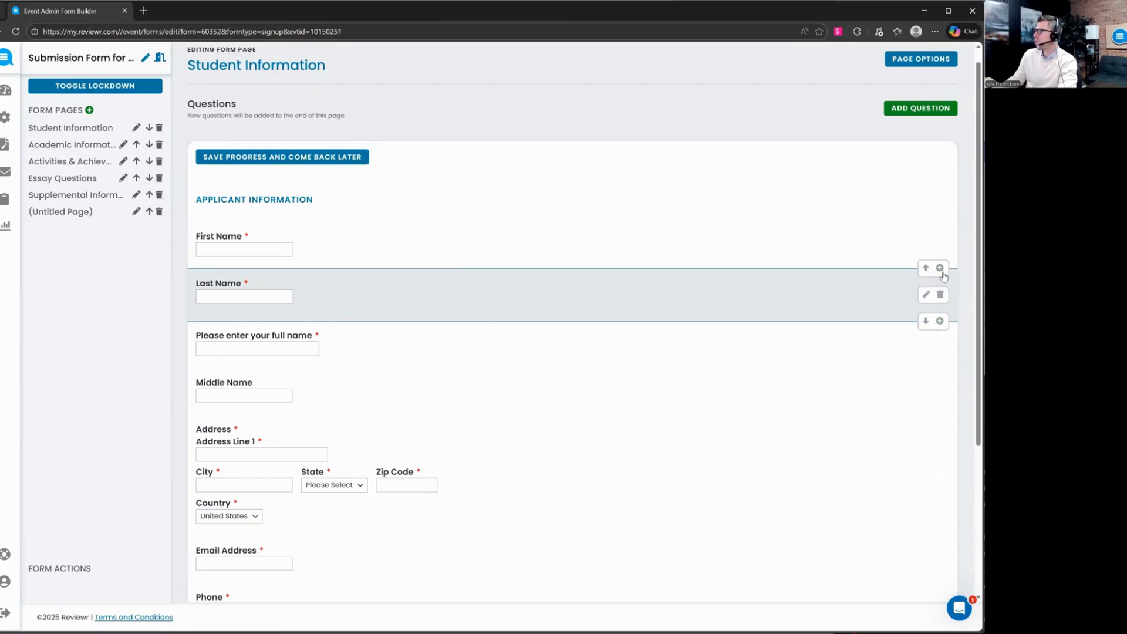
click(939, 322)
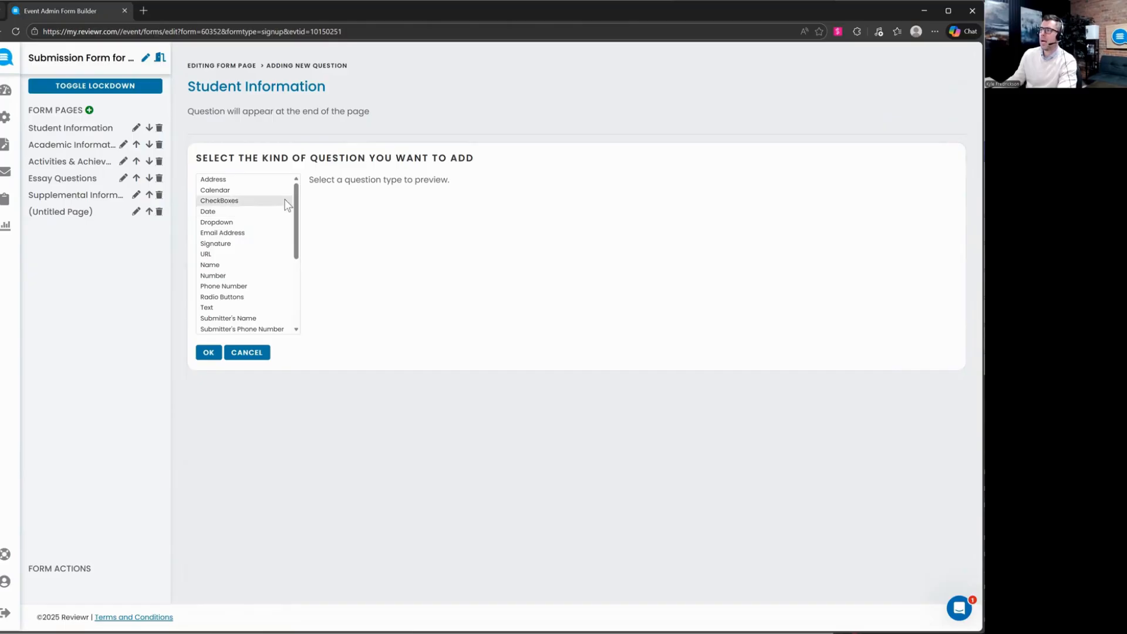
drag(297, 204, 297, 228)
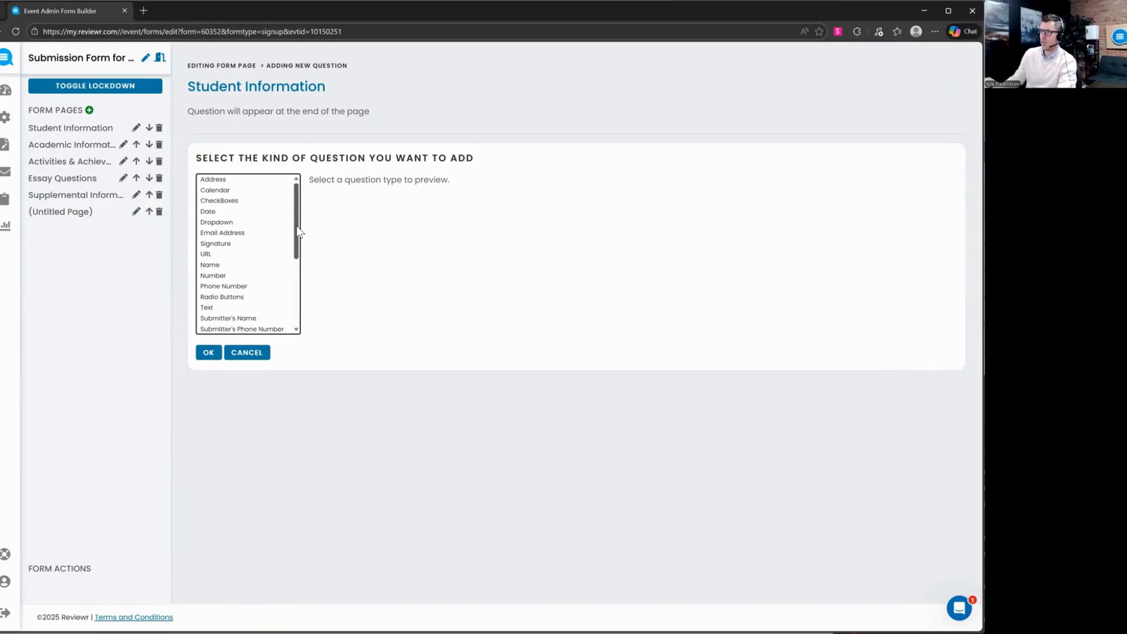
click(216, 223)
click(223, 200)
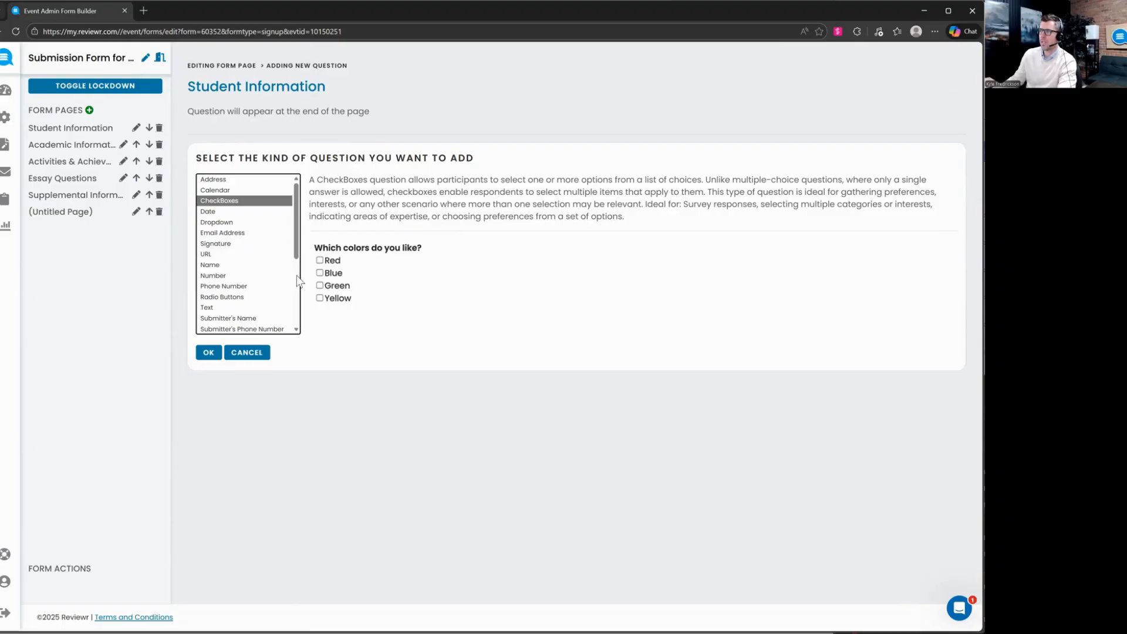
click(217, 222)
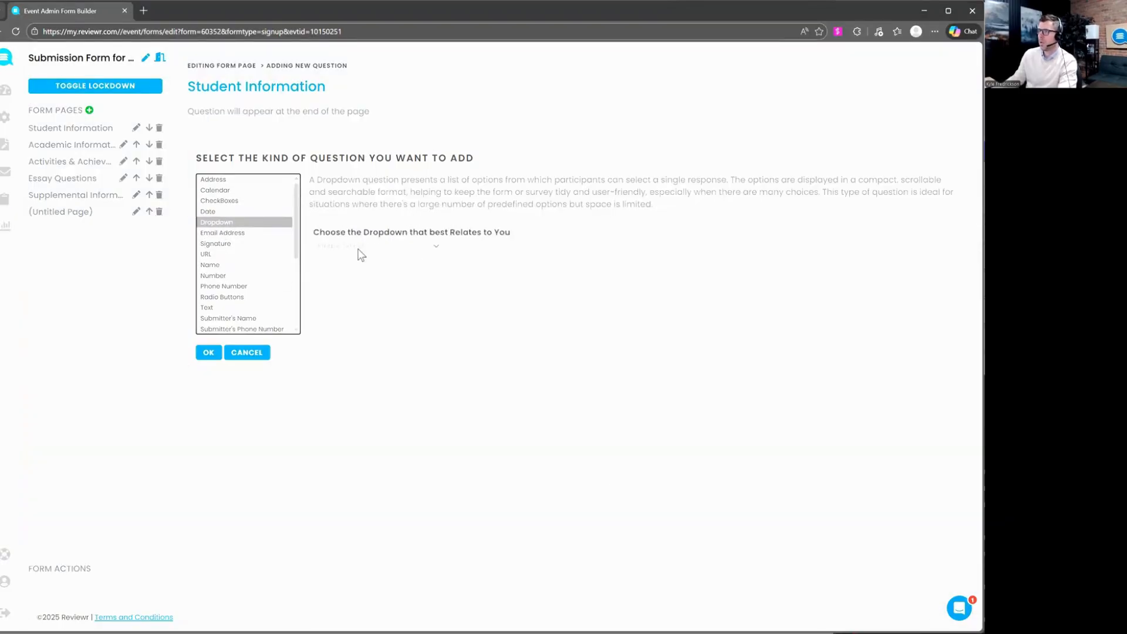
click(209, 354)
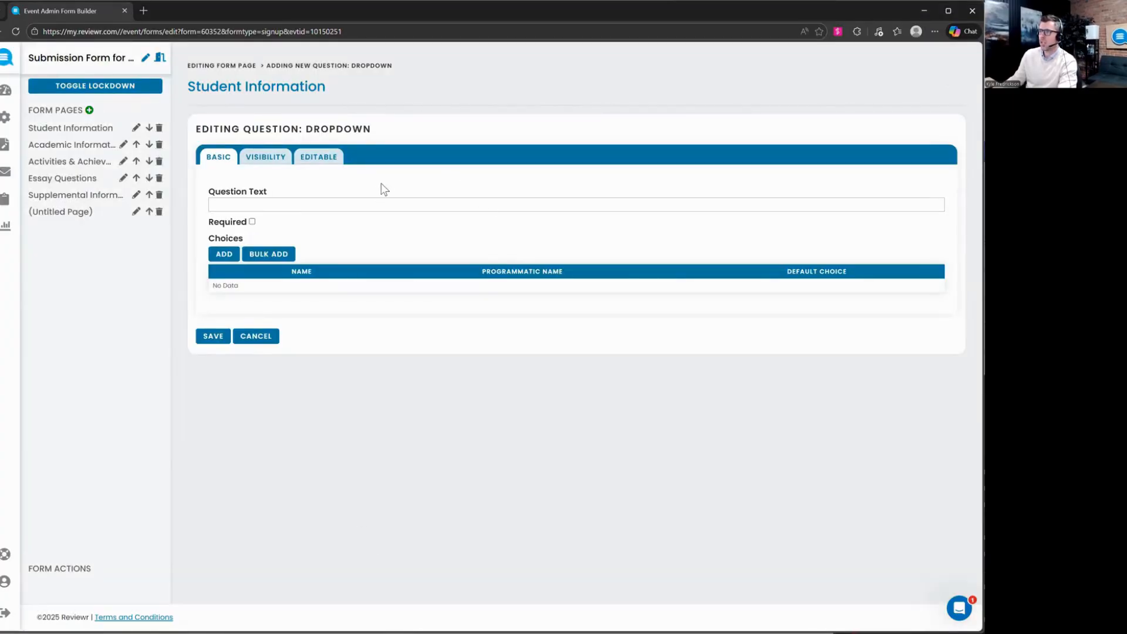
Set the dropdown's text to "What is your favorite color" as a required question and add the choice "red".
click(466, 206)
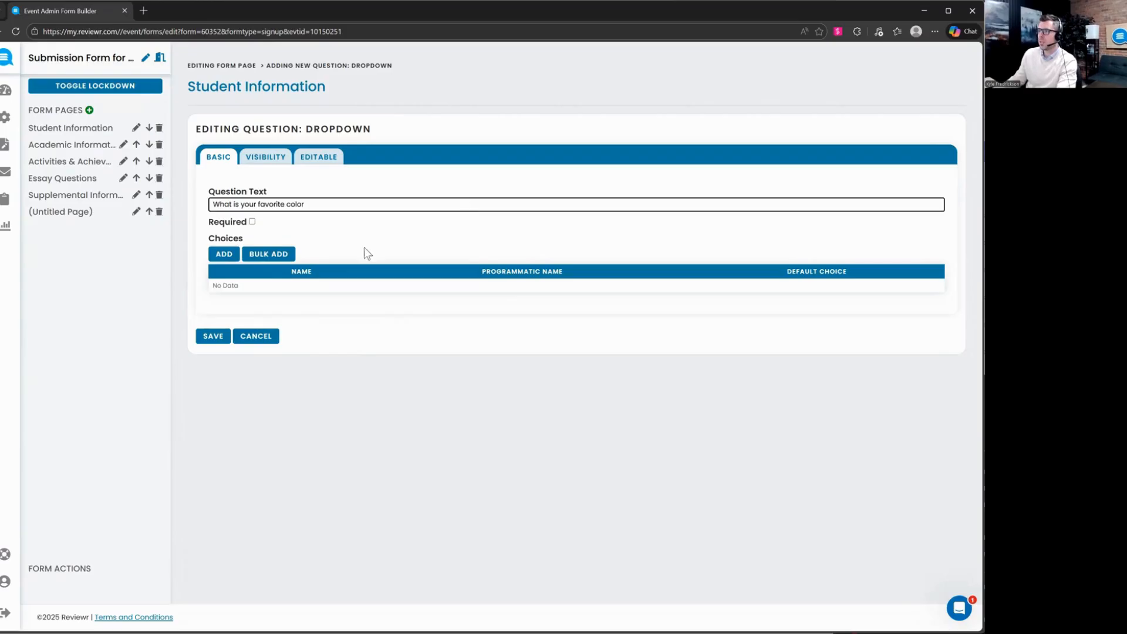
click(252, 222)
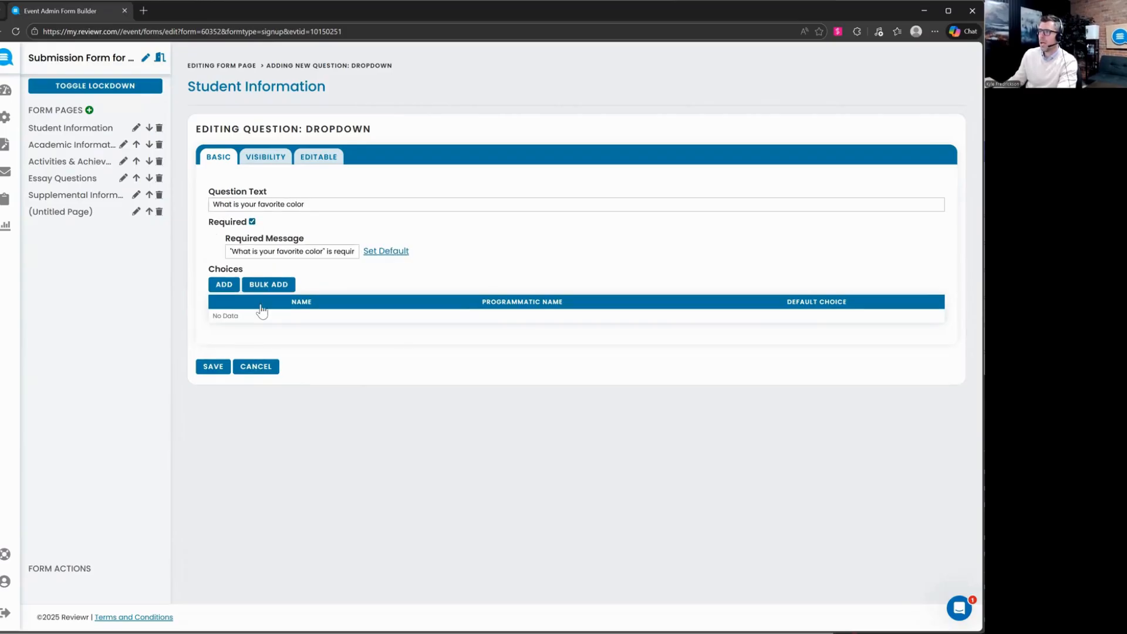
click(224, 286)
click(301, 394)
text(red)
click(282, 430)
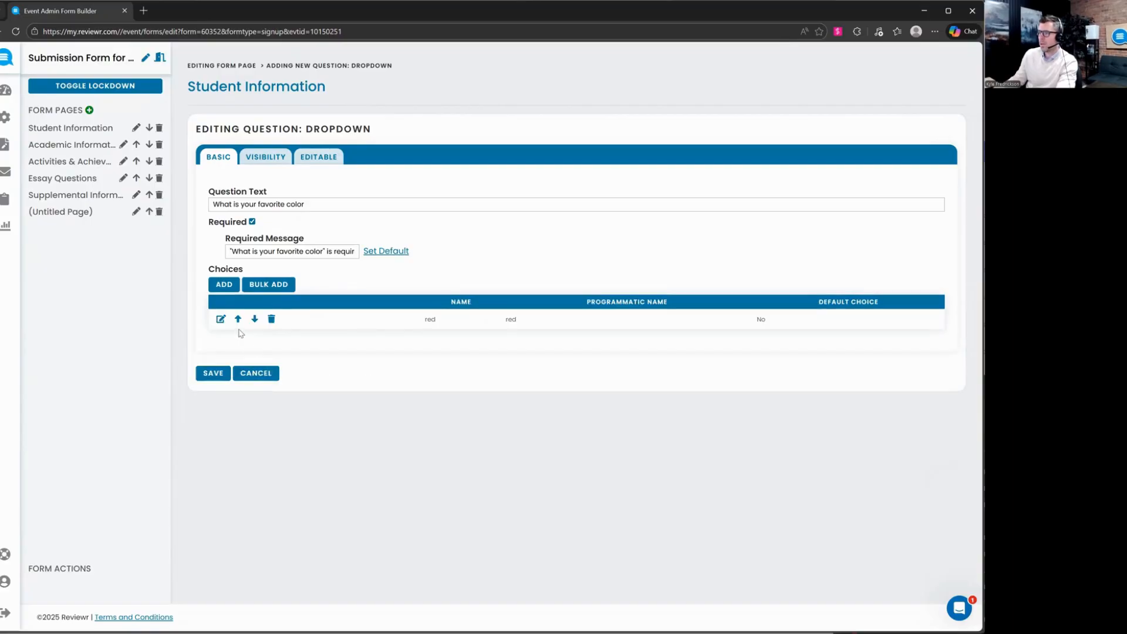
Add "blue" and "yellow" as further choices of the favorite-color dropdown question.
click(226, 286)
click(280, 401)
text(b)
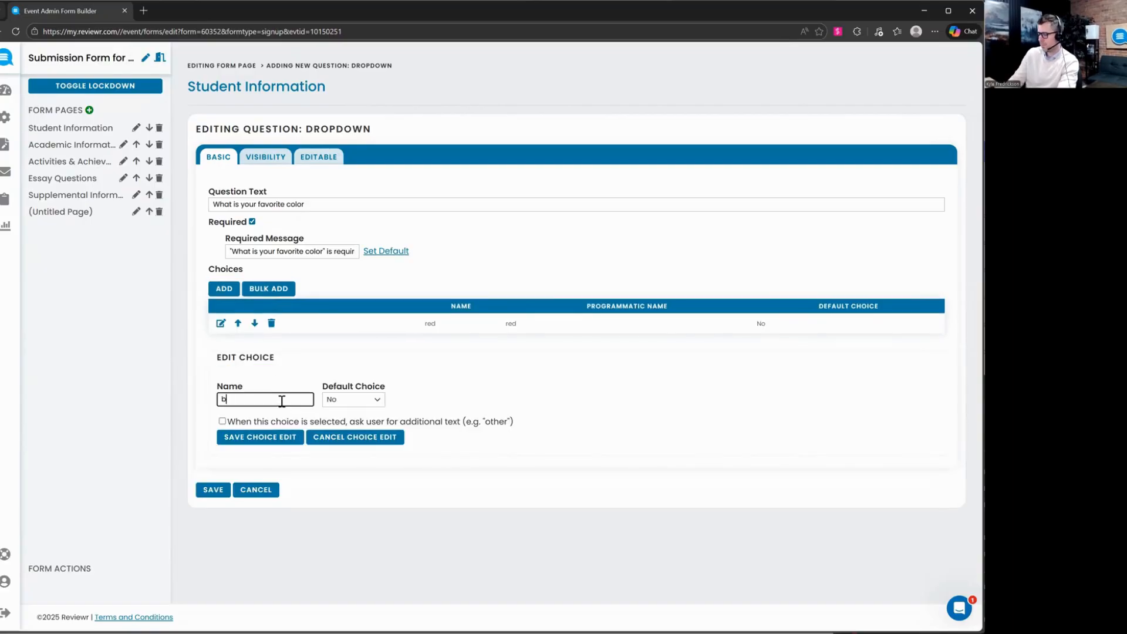
text(lue)
click(226, 290)
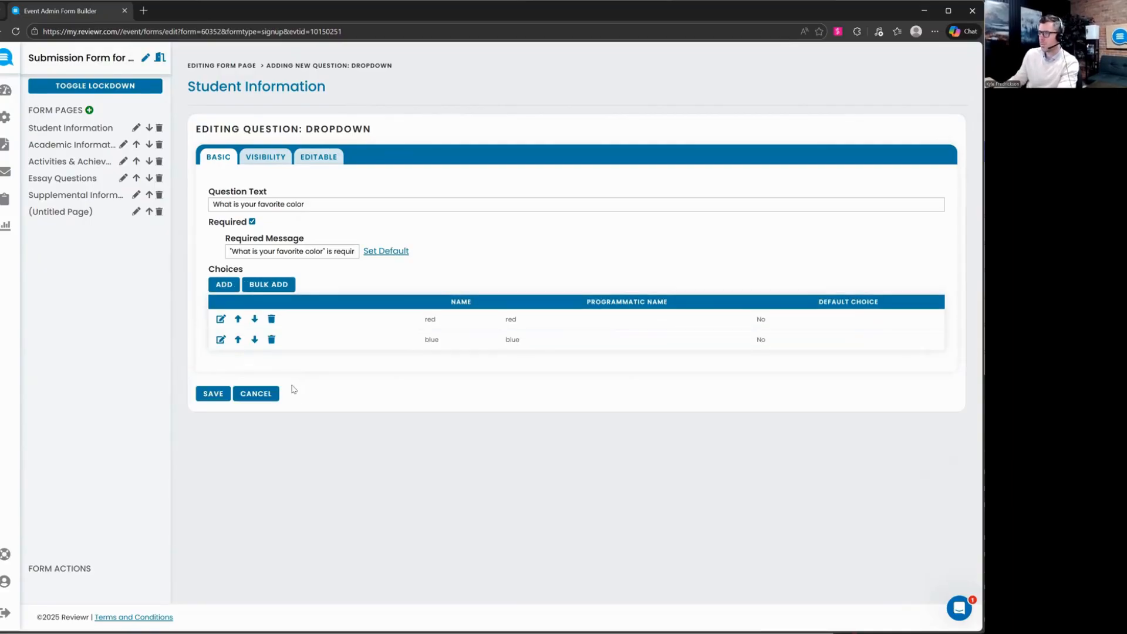
click(270, 420)
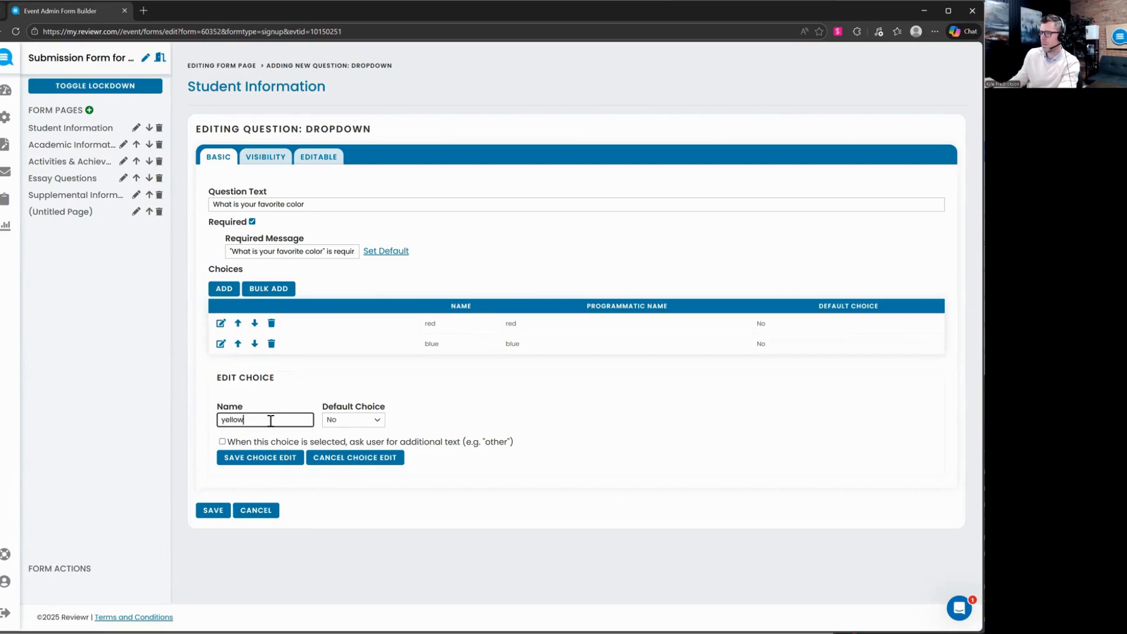
click(287, 457)
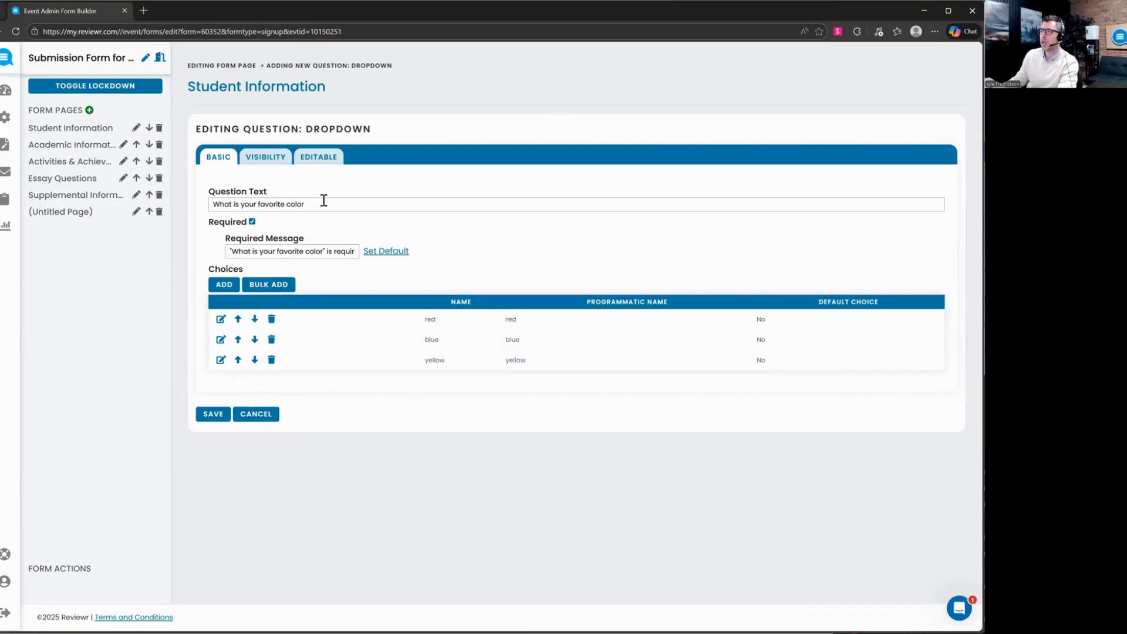
Check the visibility settings of the favorite-color question without adding a condition, and save the question.
click(265, 157)
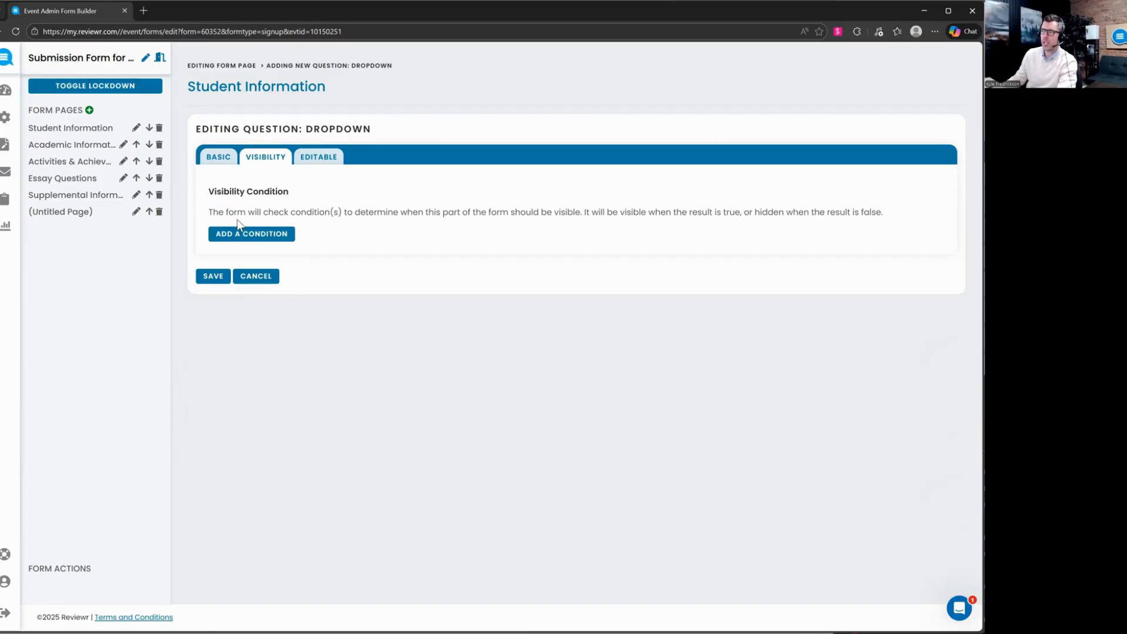
click(219, 157)
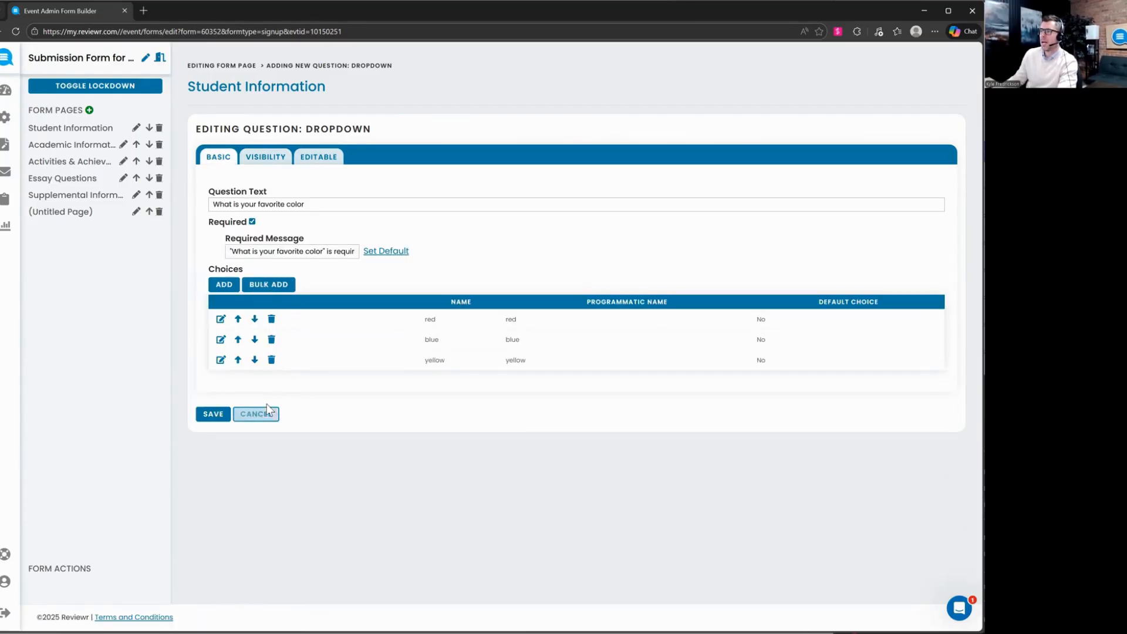
click(222, 414)
Open the Age question on the Student Information page for editing and add a visibility condition to it.
scroll(258, 437, down, 1)
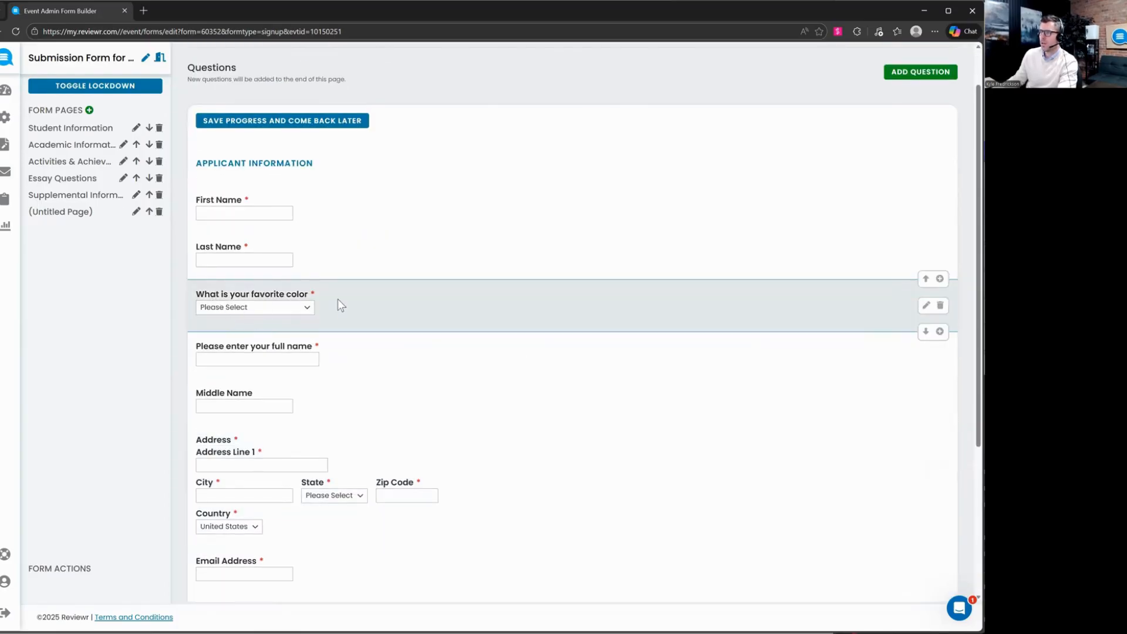
scroll(479, 447, down, 1)
scroll(479, 447, down, 3)
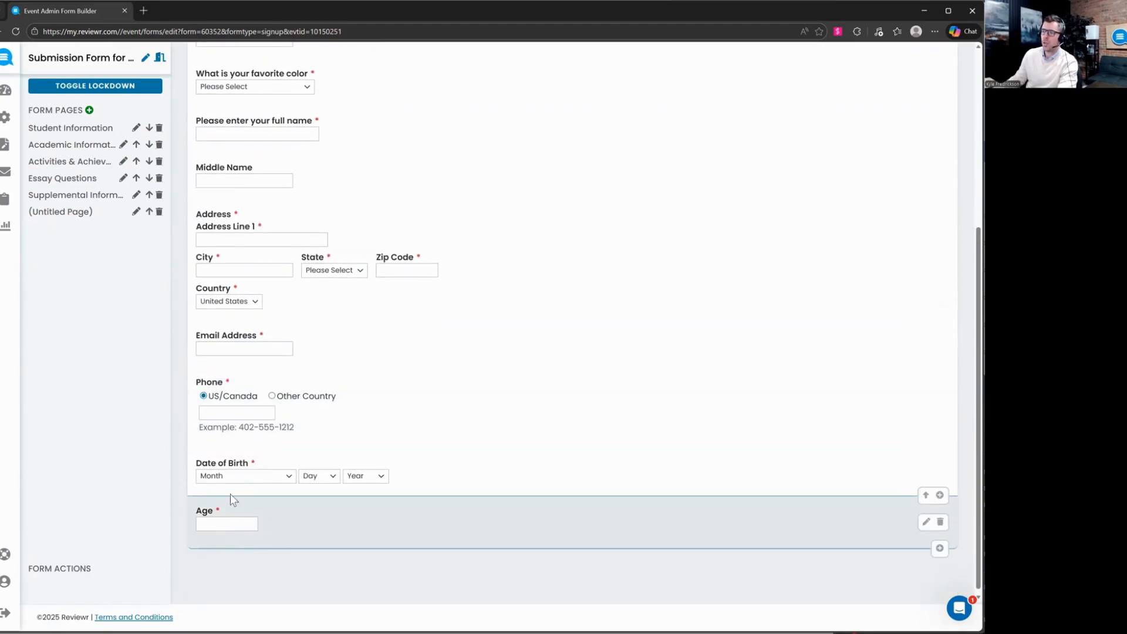
scroll(229, 524, up, 3)
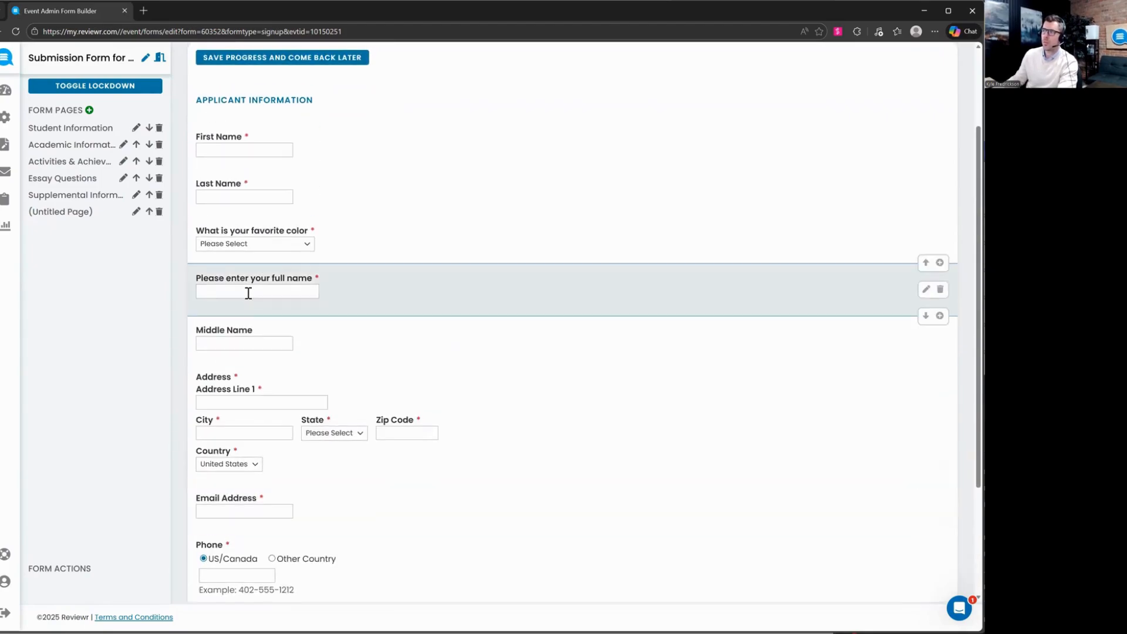
scroll(297, 254, down, 3)
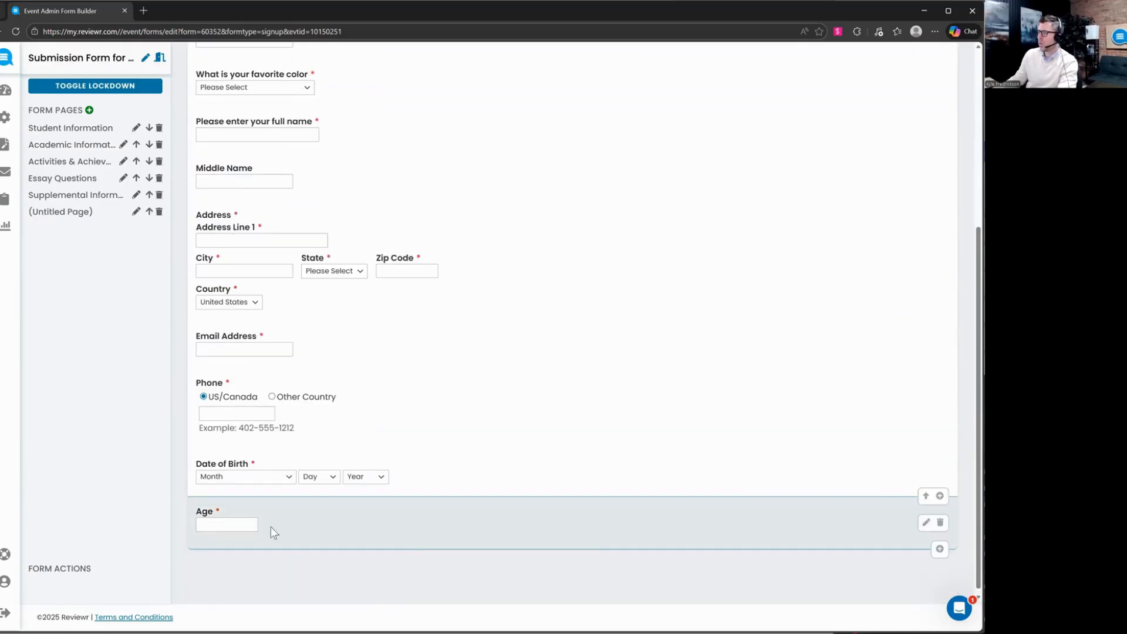
click(926, 522)
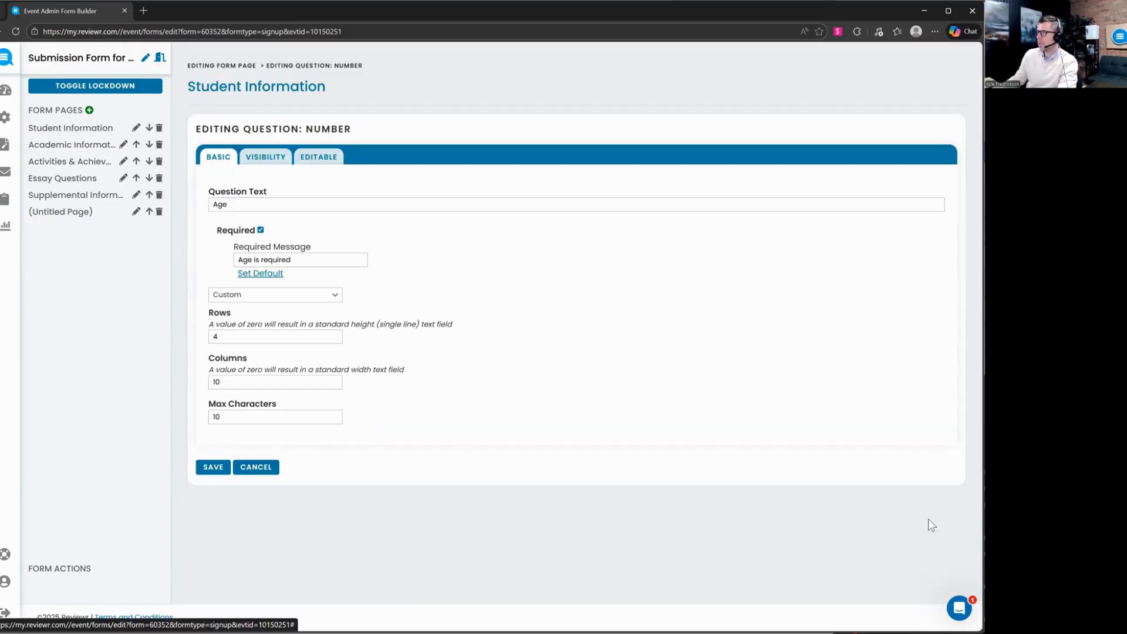
click(273, 157)
click(262, 241)
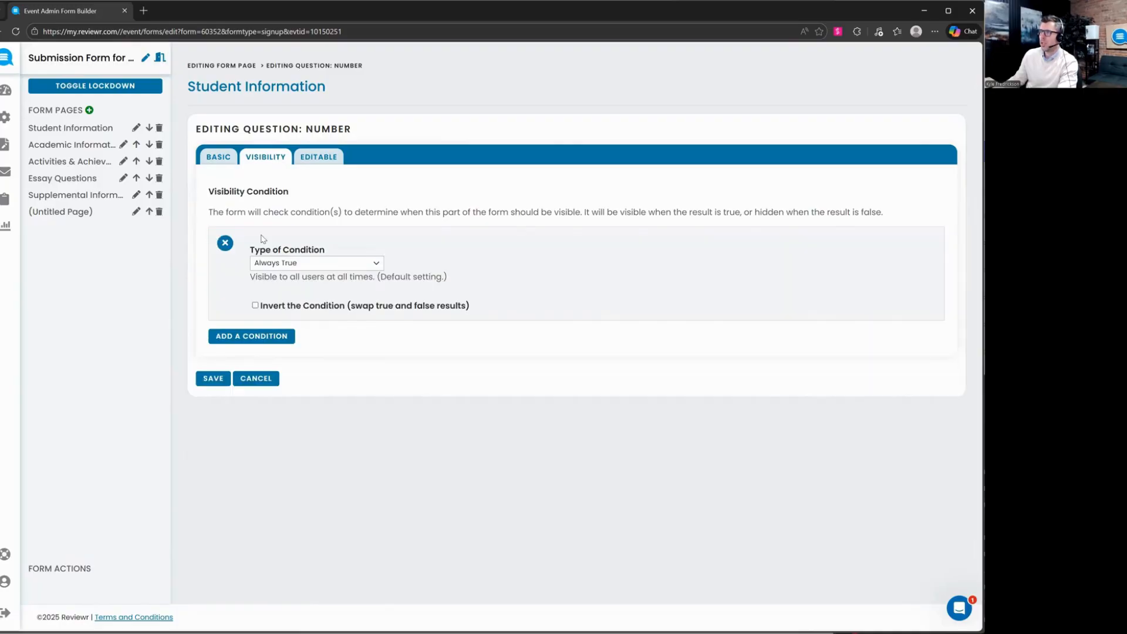
Set the Age condition to Answer to Choice Question, true when "What is your favorite color" is answered "blue".
click(287, 263)
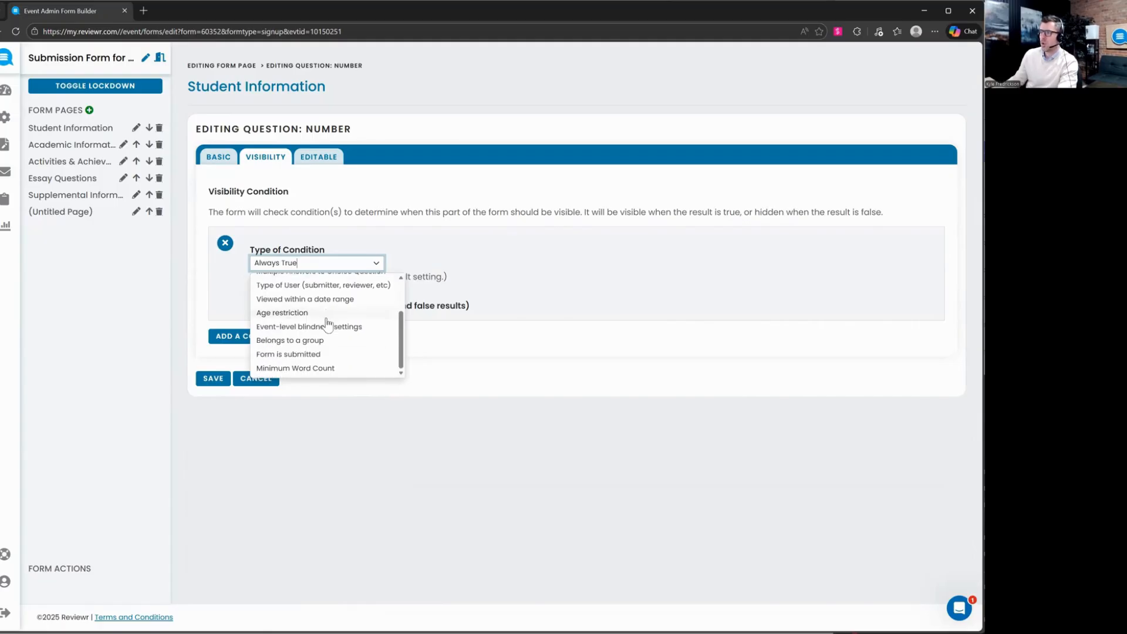
scroll(310, 328, up, 3)
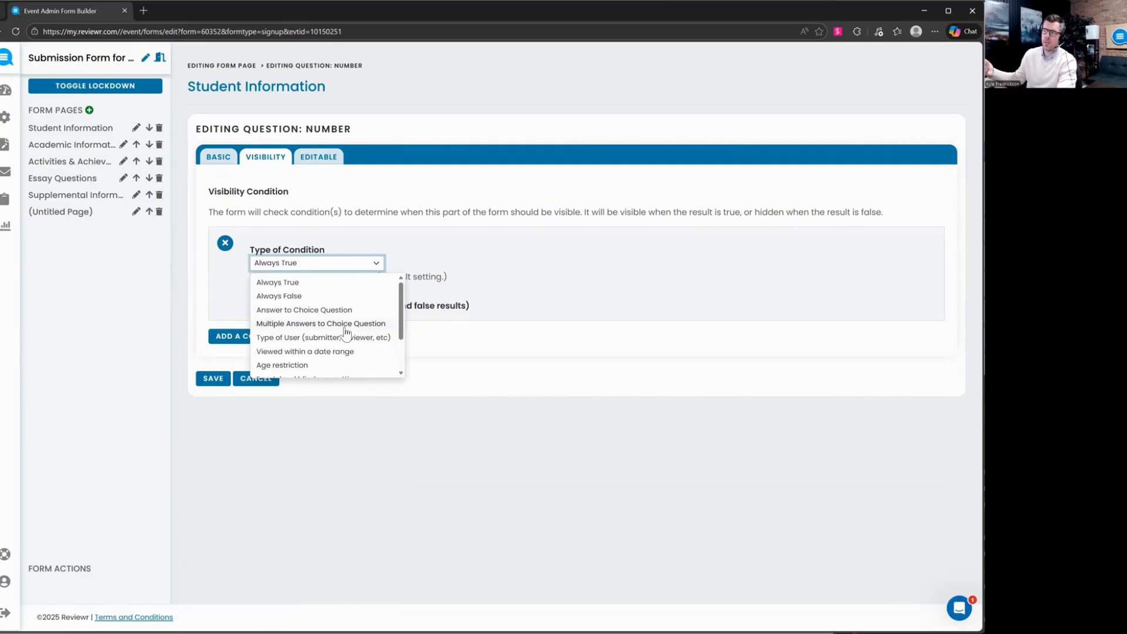
click(284, 311)
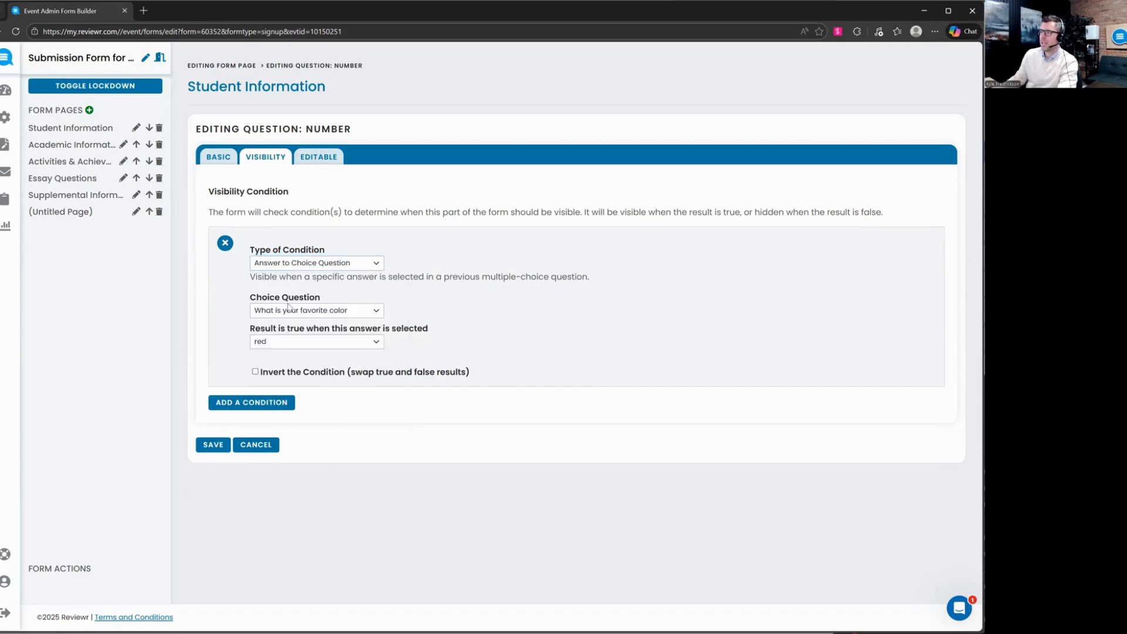
click(355, 312)
click(311, 326)
click(322, 344)
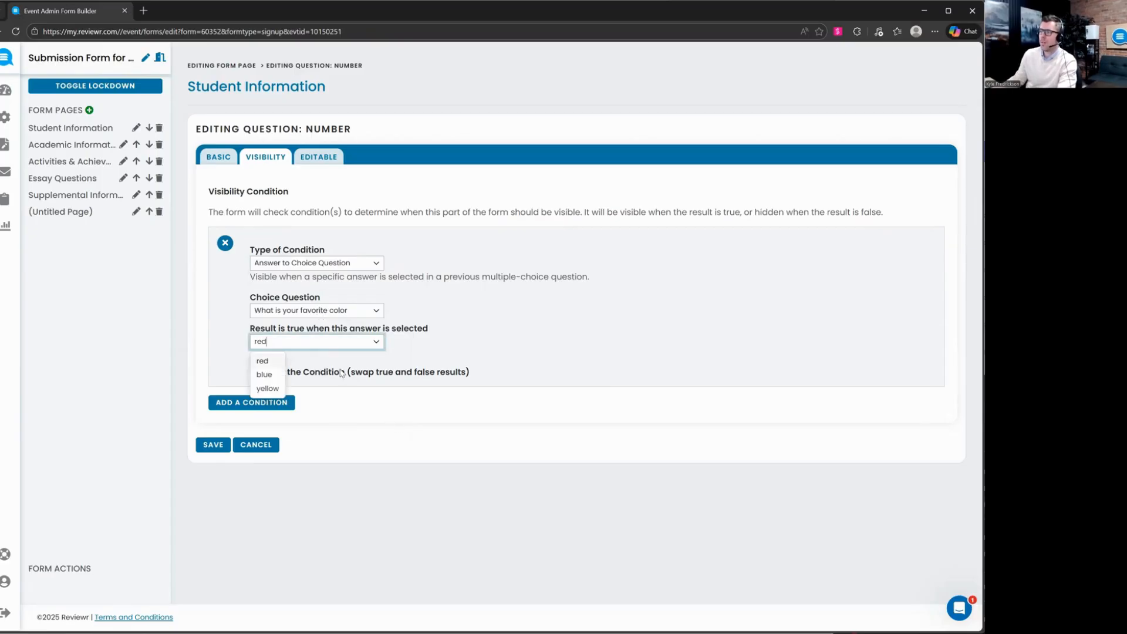
click(268, 375)
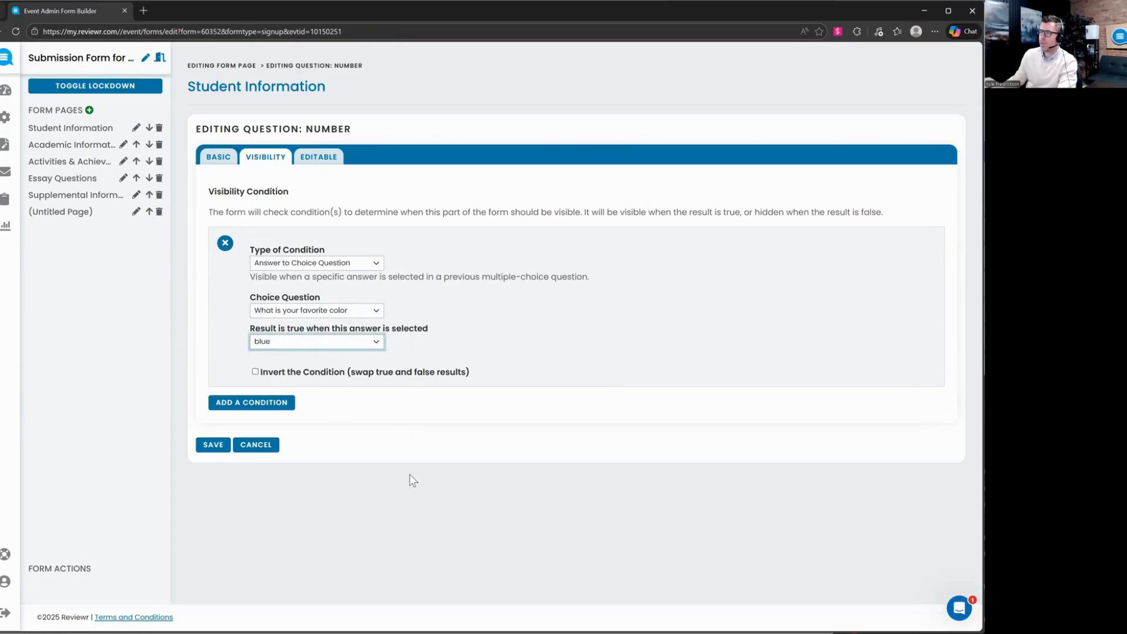
Try adding a second visibility condition to the Age question, remove it, and save the question.
click(241, 404)
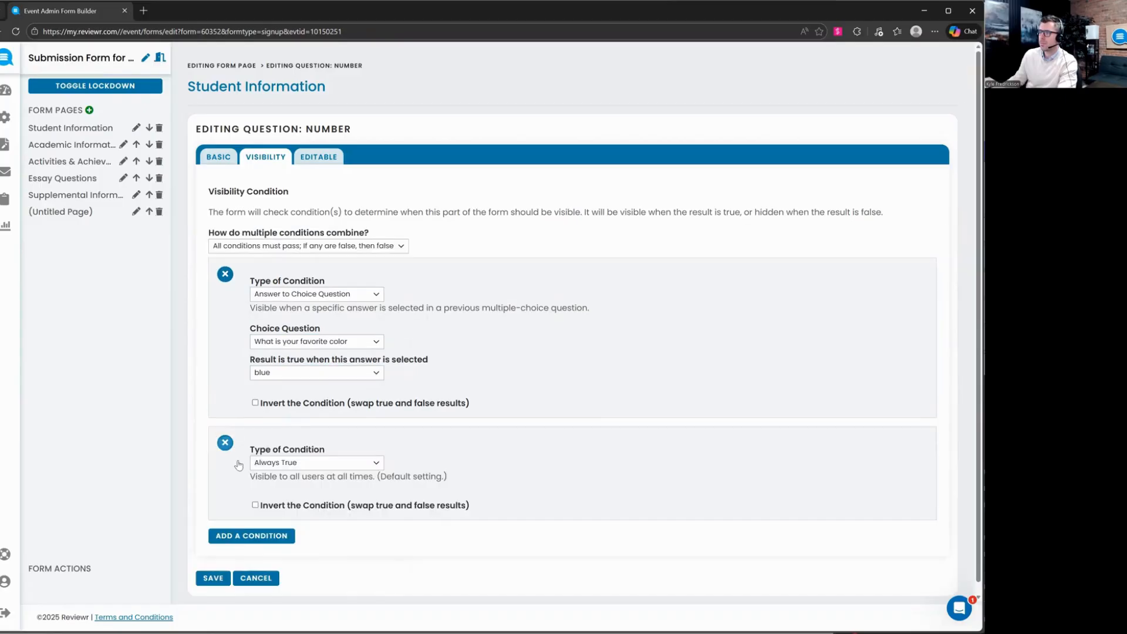
click(225, 442)
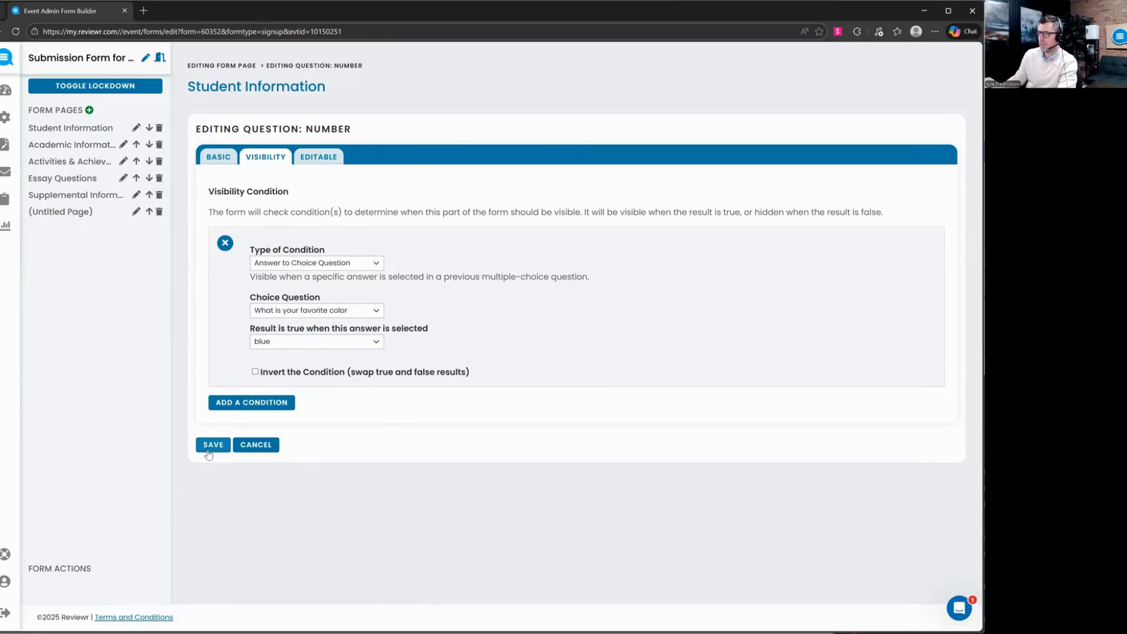
click(216, 448)
Review the Age question's visibility marker and its saved condition, and close the question without changes.
scroll(282, 508, down, 5)
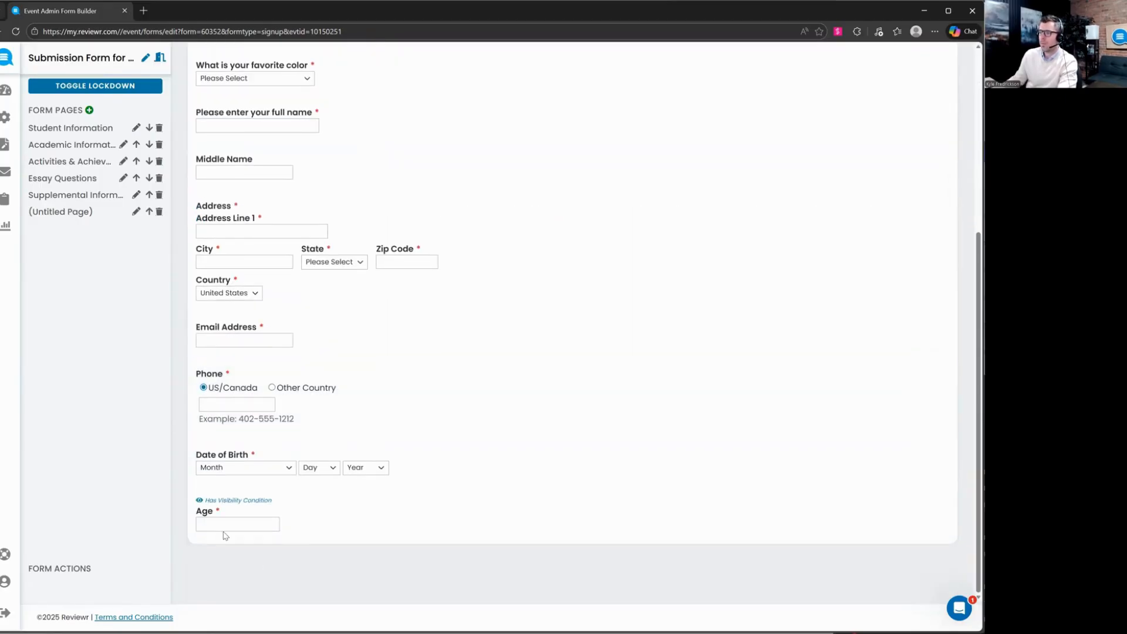
drag(205, 501, 277, 506)
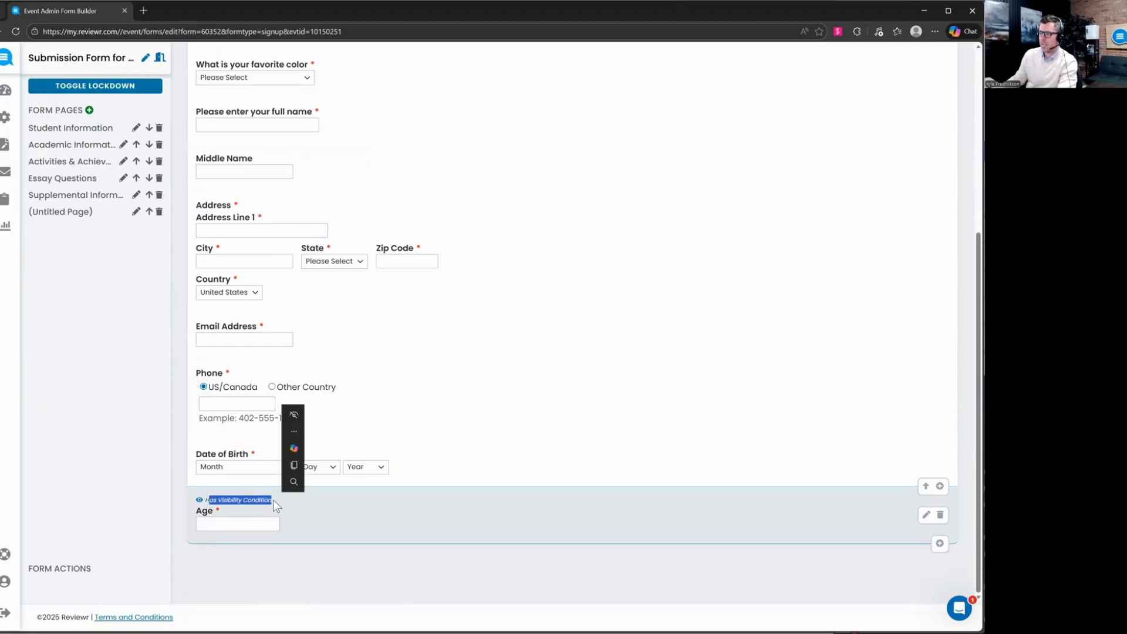
click(316, 589)
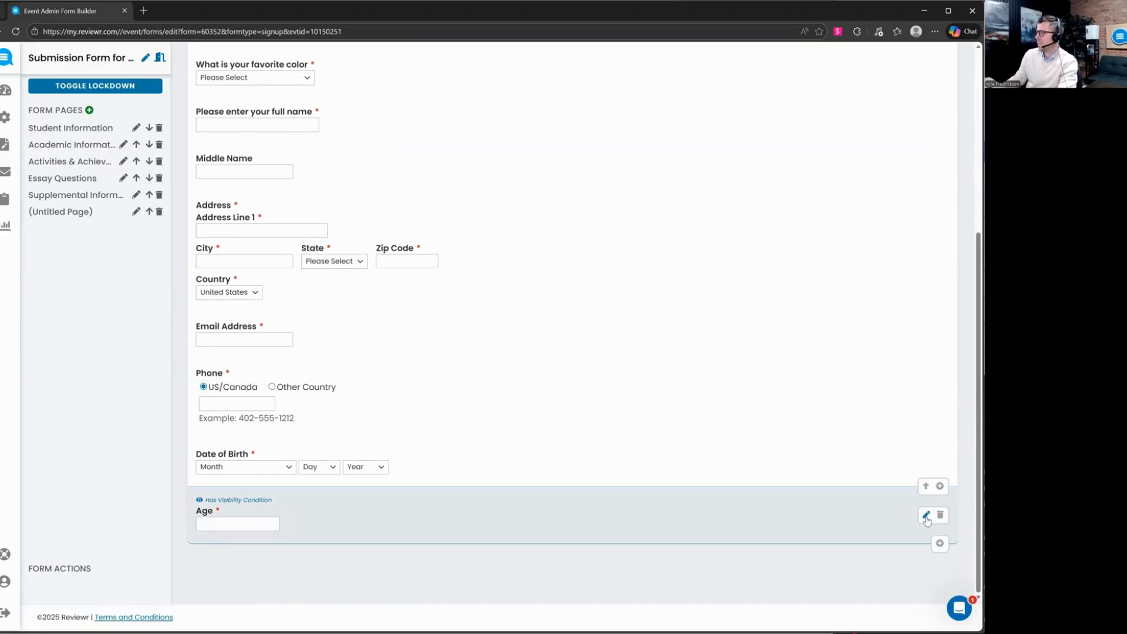
click(925, 517)
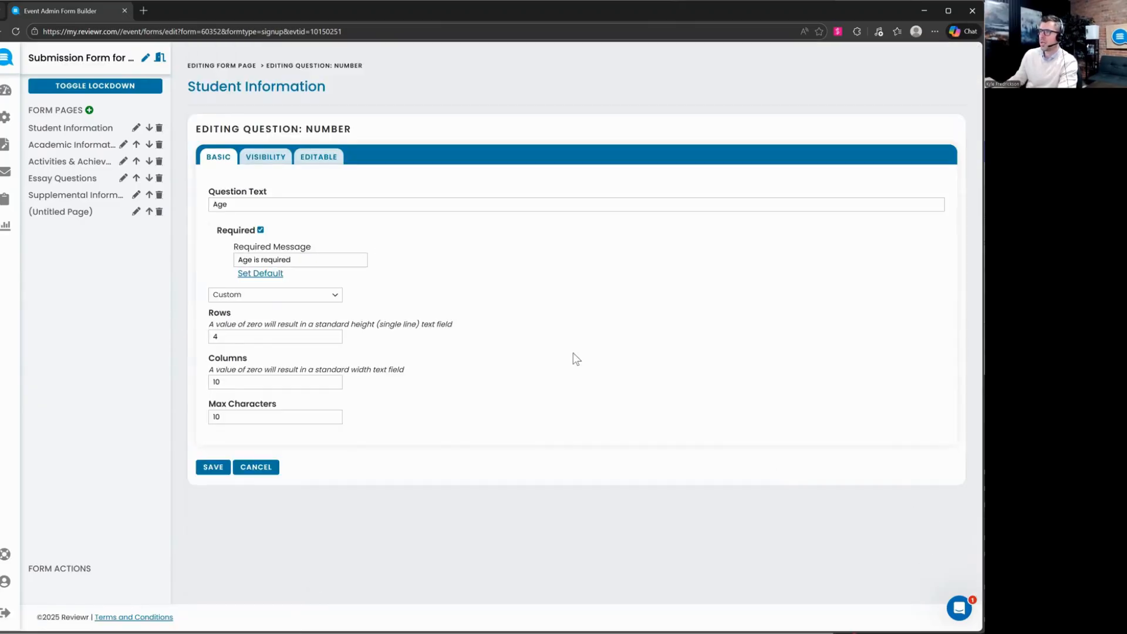
click(275, 160)
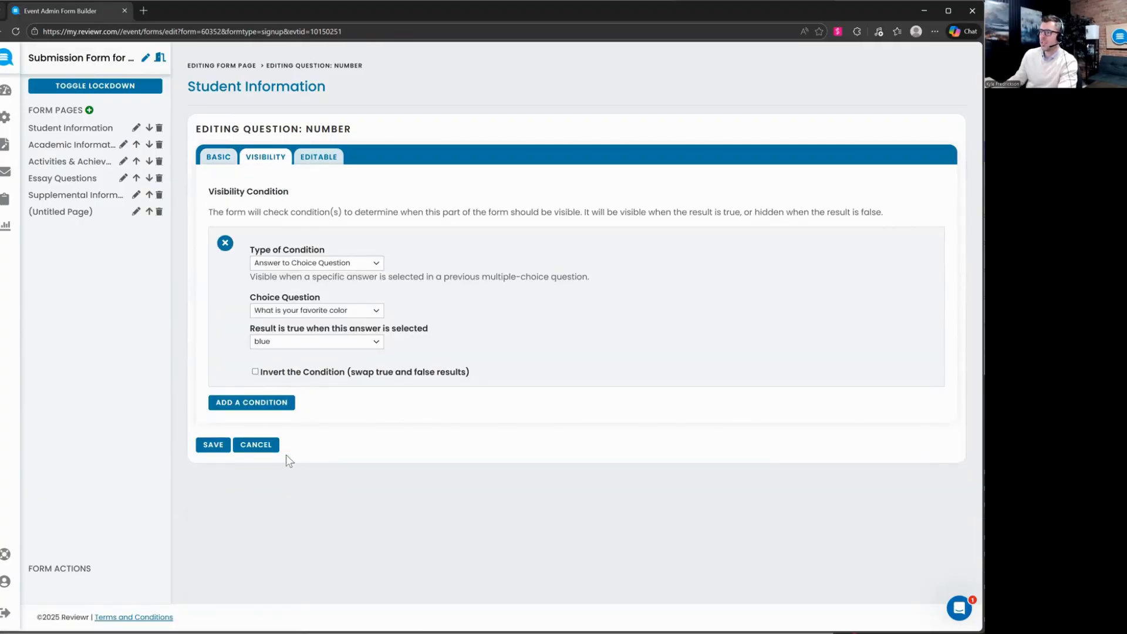
click(255, 445)
scroll(327, 442, down, 2)
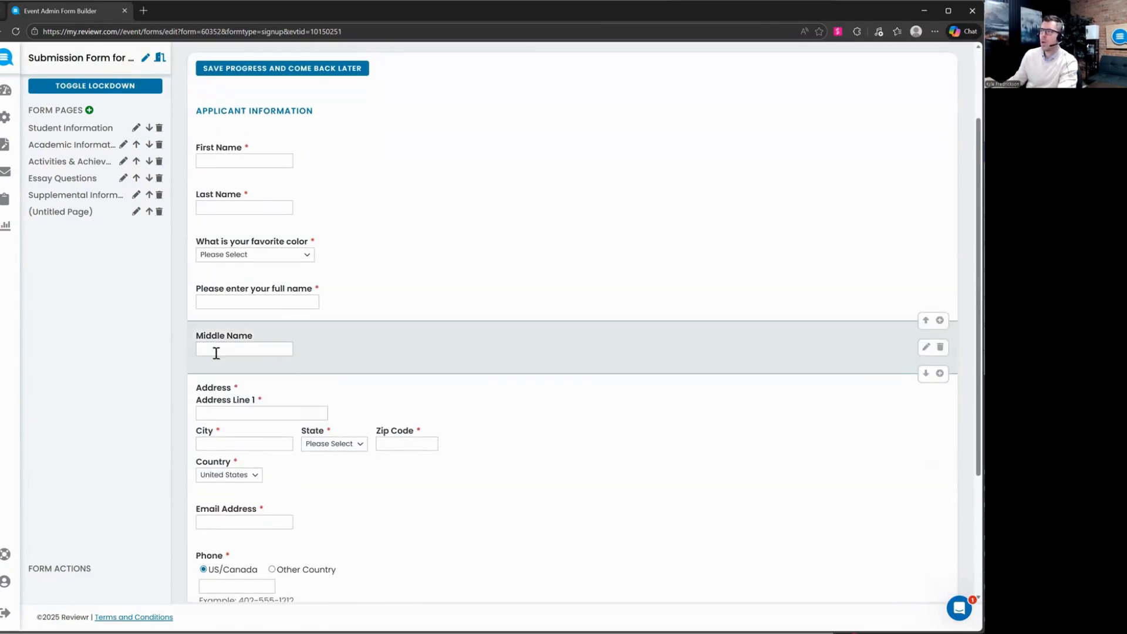
scroll(390, 174, up, 2)
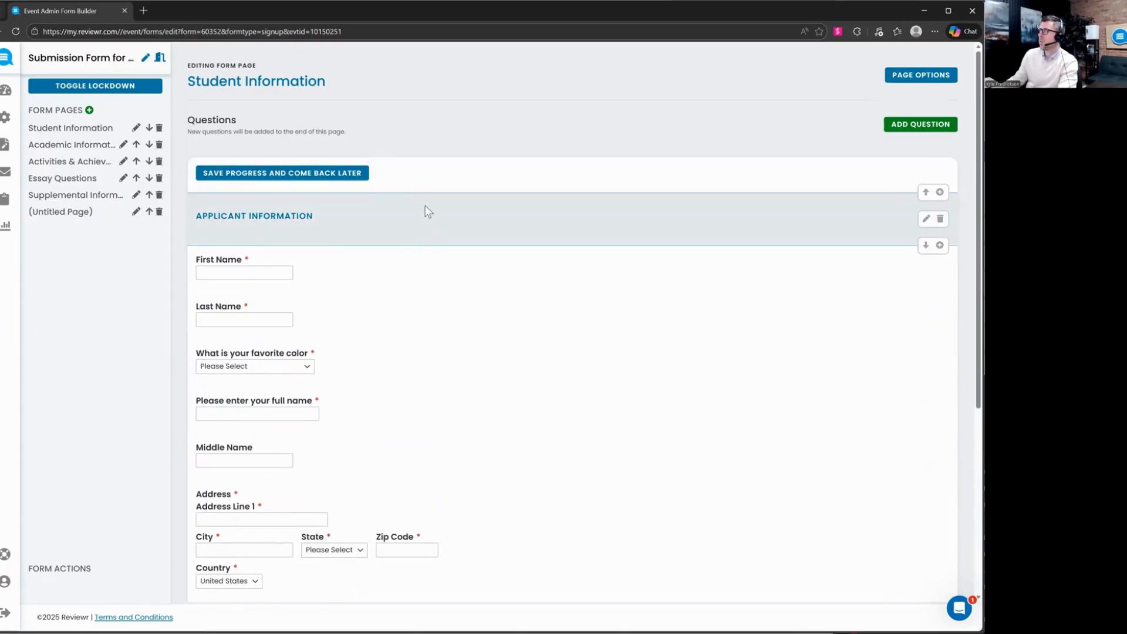
scroll(392, 289, down, 2)
scroll(300, 301, down, 3)
scroll(356, 382, up, 5)
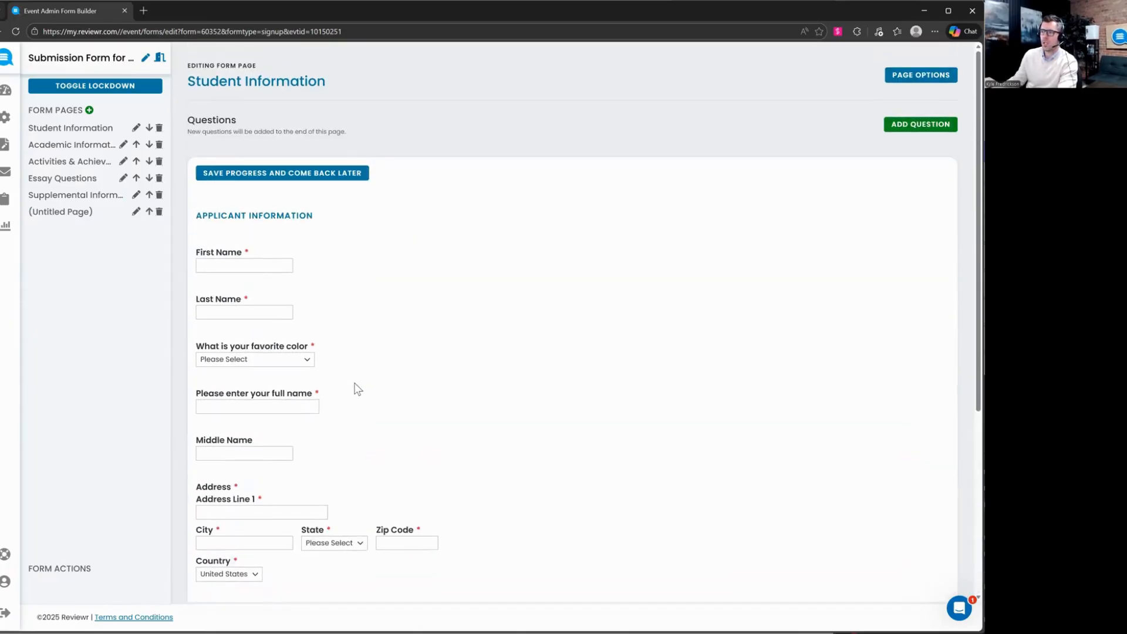